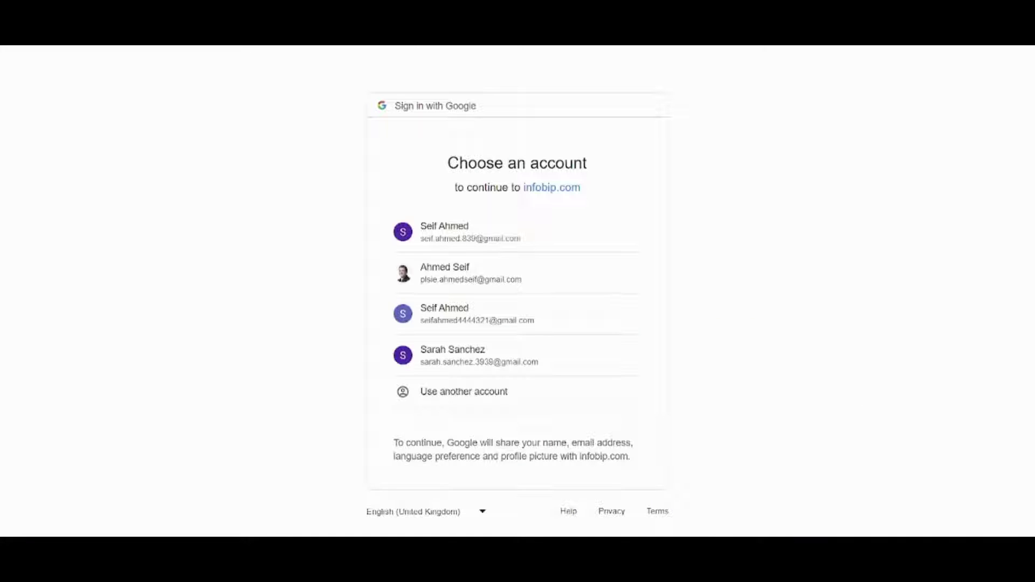
Sign in to Infobip with the third Google account in the list.
{"action": "left_click", "coordinate": [533, 327]}
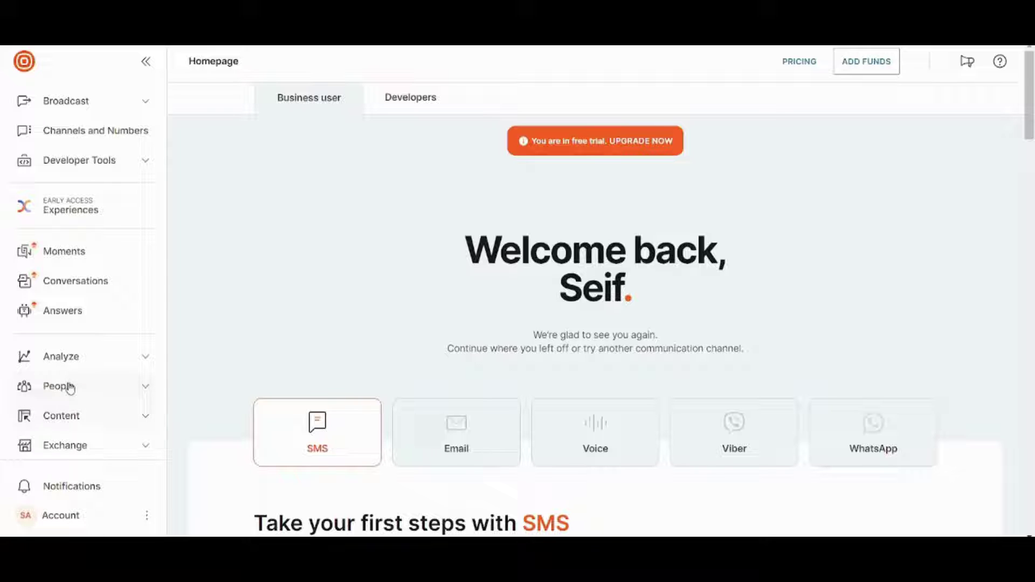
Expand the Content and Broadcast sidebar sections to bring Landing Pages into view.
{"action": "left_click", "coordinate": [146, 419]}
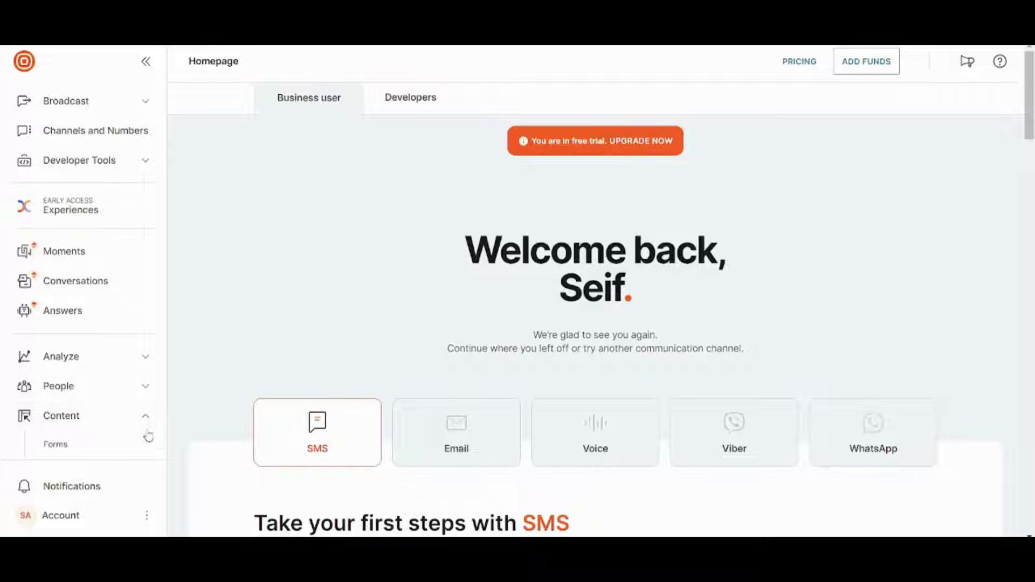
{"action": "scroll", "coordinate": [117, 411], "scroll_direction": "down", "scroll_amount": 3}
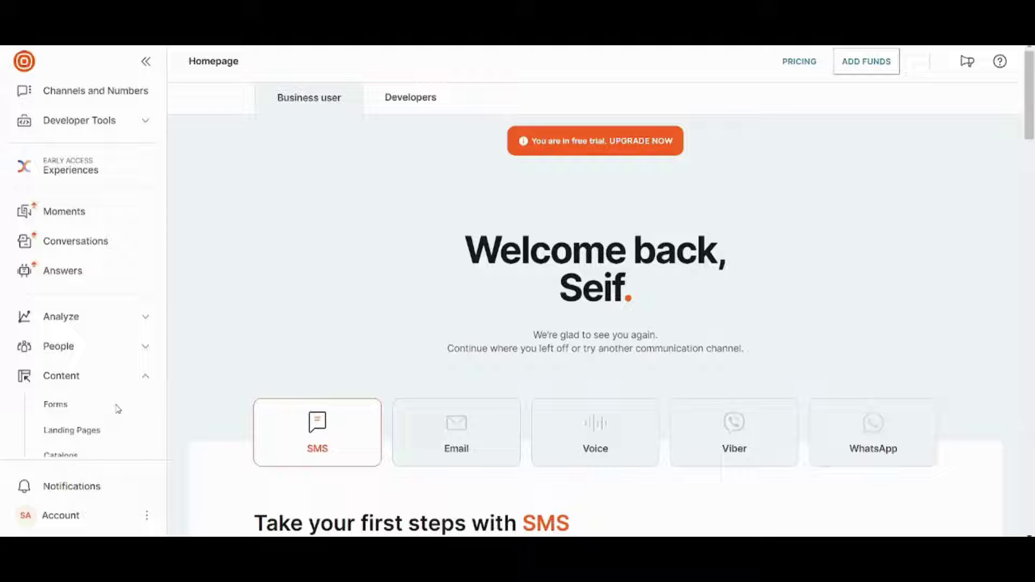
{"action": "scroll", "coordinate": [117, 411], "scroll_direction": "up", "scroll_amount": 2}
{"action": "scroll", "coordinate": [118, 411], "scroll_direction": "up", "scroll_amount": 1}
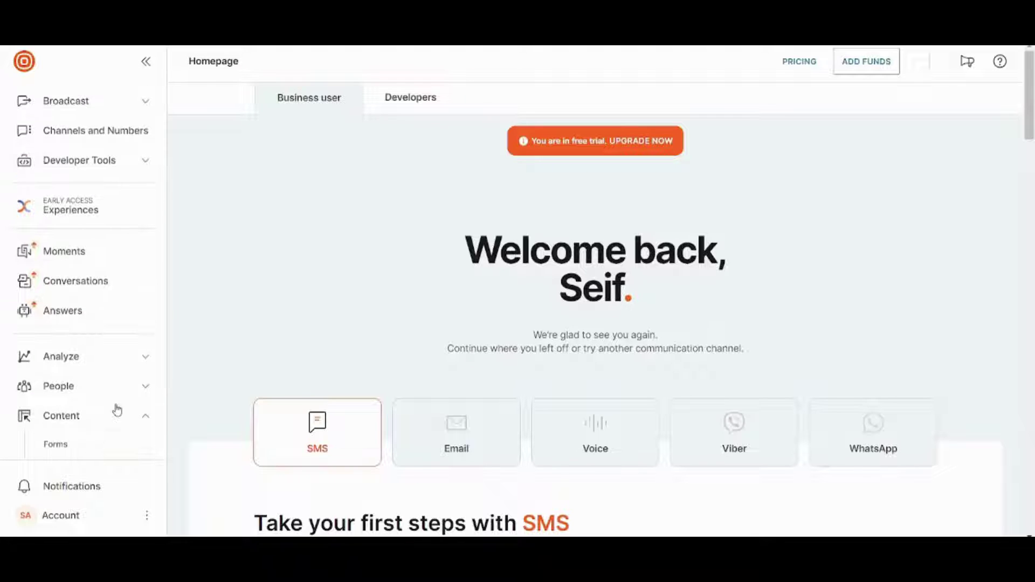
{"action": "left_click", "coordinate": [146, 106]}
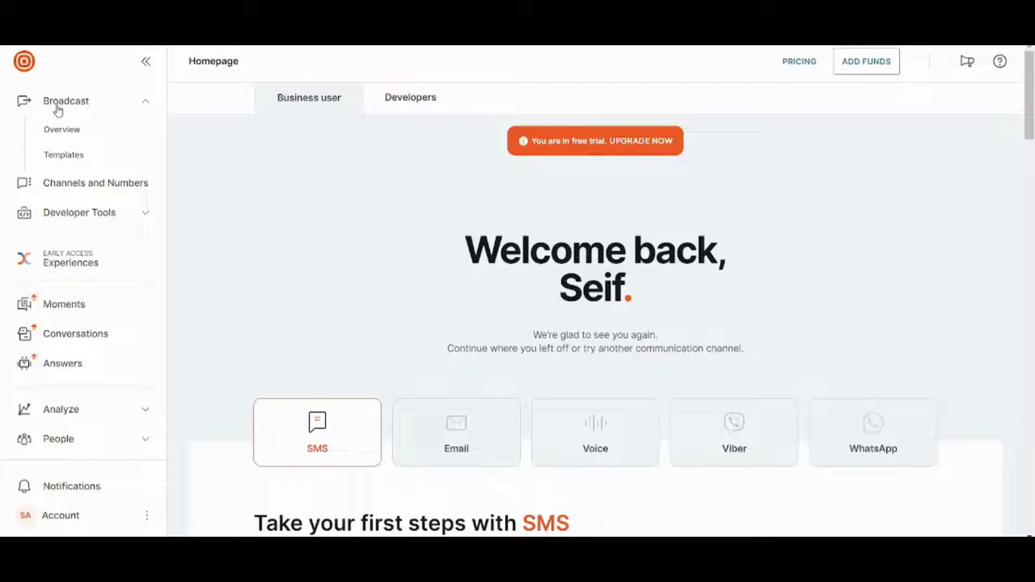
{"action": "scroll", "coordinate": [117, 154], "scroll_direction": "down", "scroll_amount": 5}
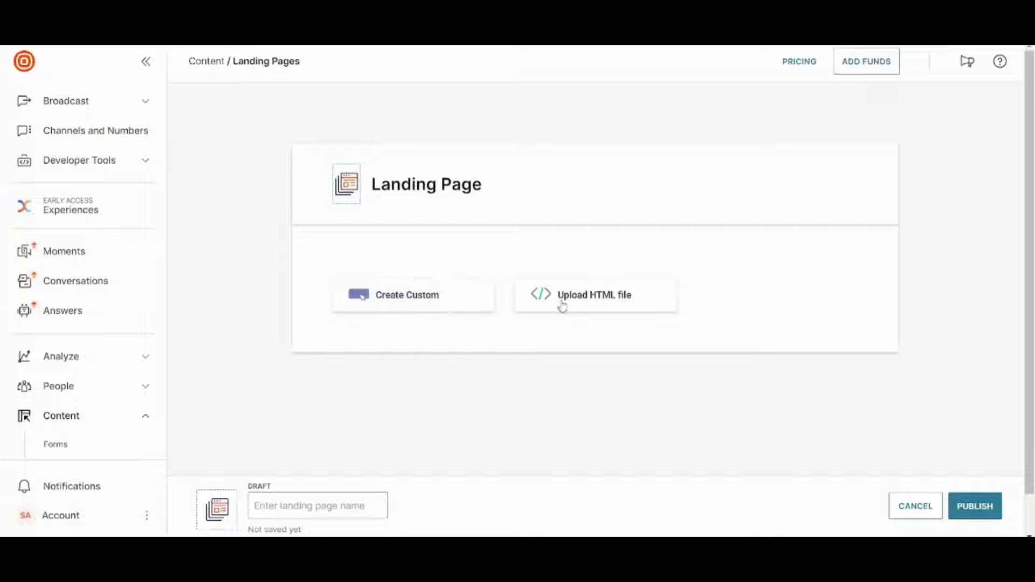
Start a custom landing page with an image block and a two-column section below it.
{"action": "left_click", "coordinate": [392, 304]}
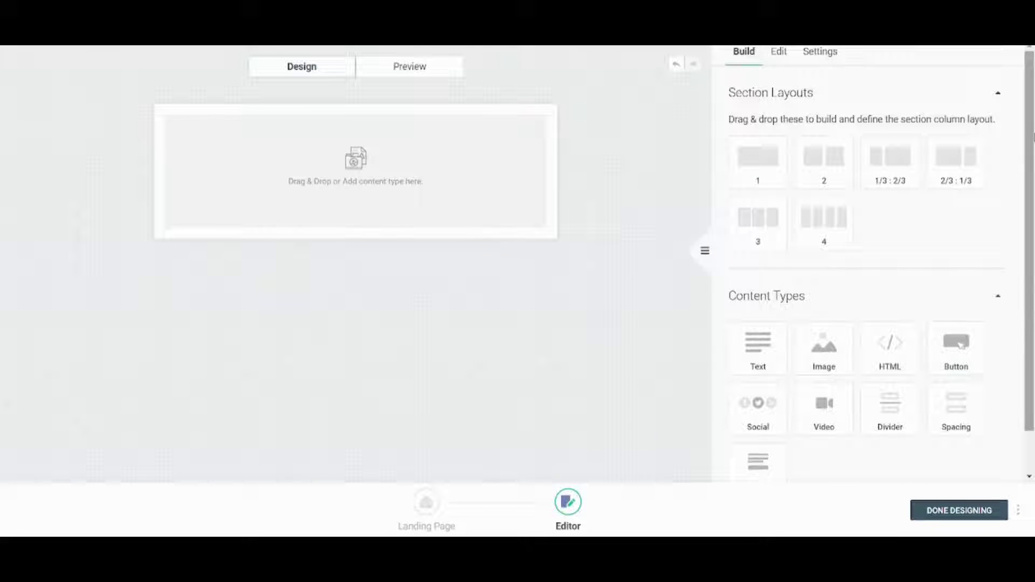
{"action": "scroll", "coordinate": [1030, 270], "scroll_direction": "down", "scroll_amount": 1}
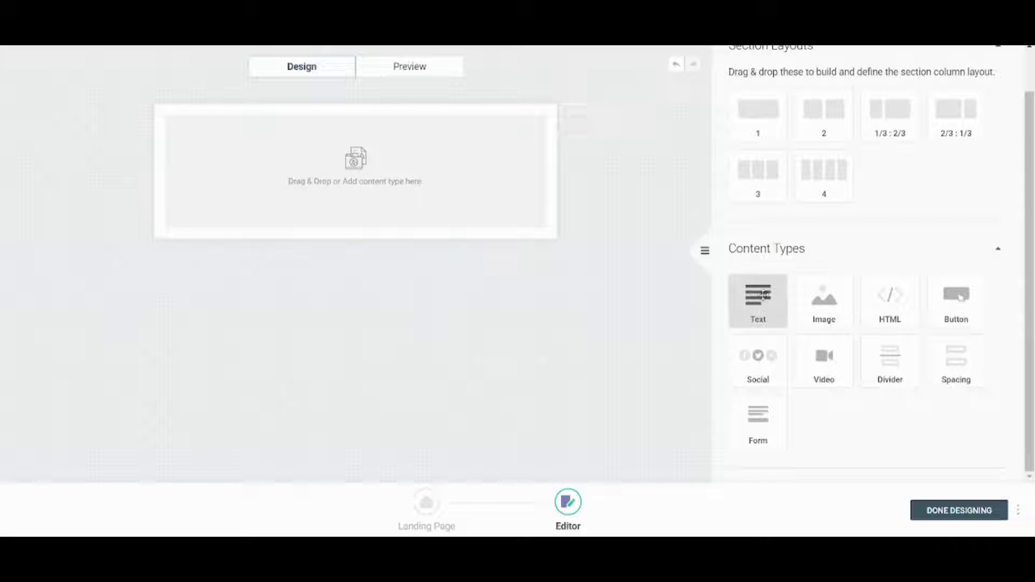
{"action": "left_click_drag", "start_coordinate": [824, 299], "coordinate": [452, 157]}
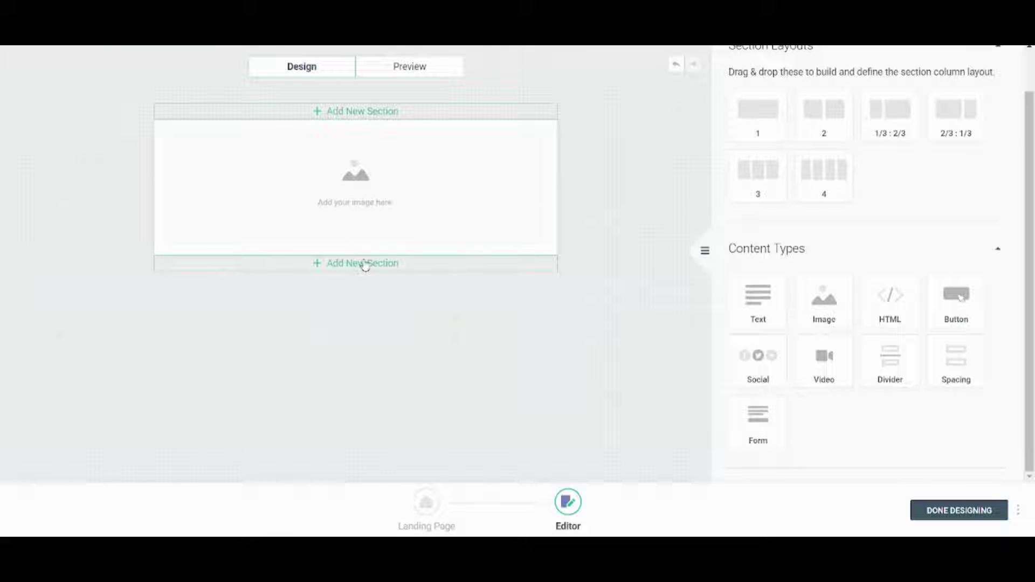
{"action": "left_click", "coordinate": [365, 263]}
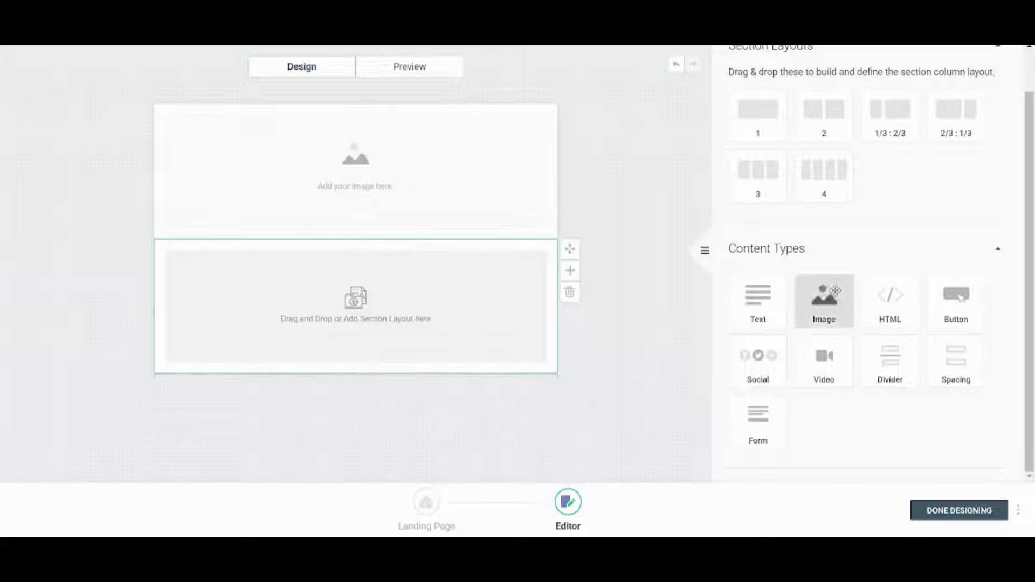
{"action": "left_click_drag", "start_coordinate": [838, 103], "coordinate": [337, 273]}
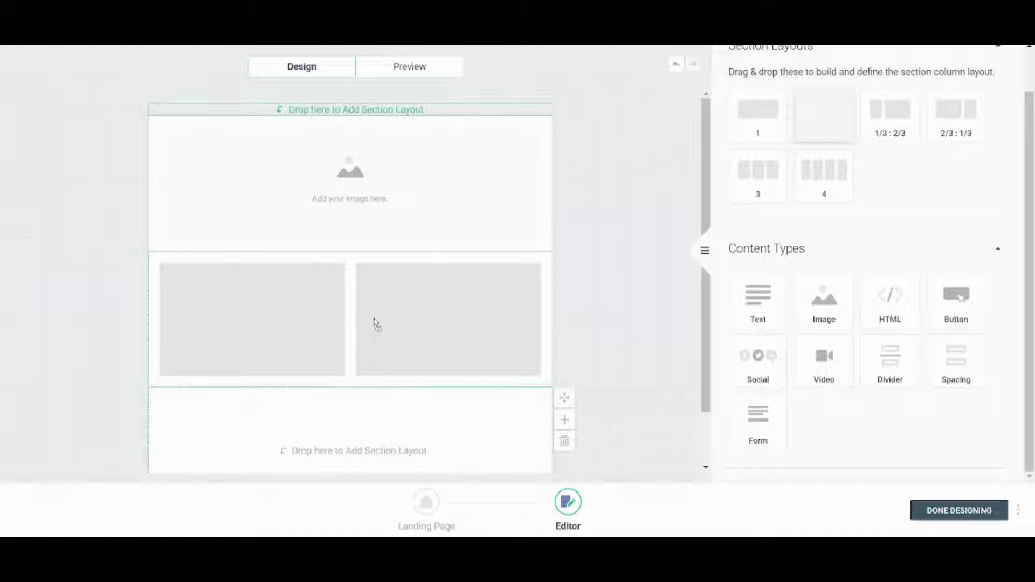
{"action": "left_click_drag", "start_coordinate": [363, 310], "coordinate": [358, 302]}
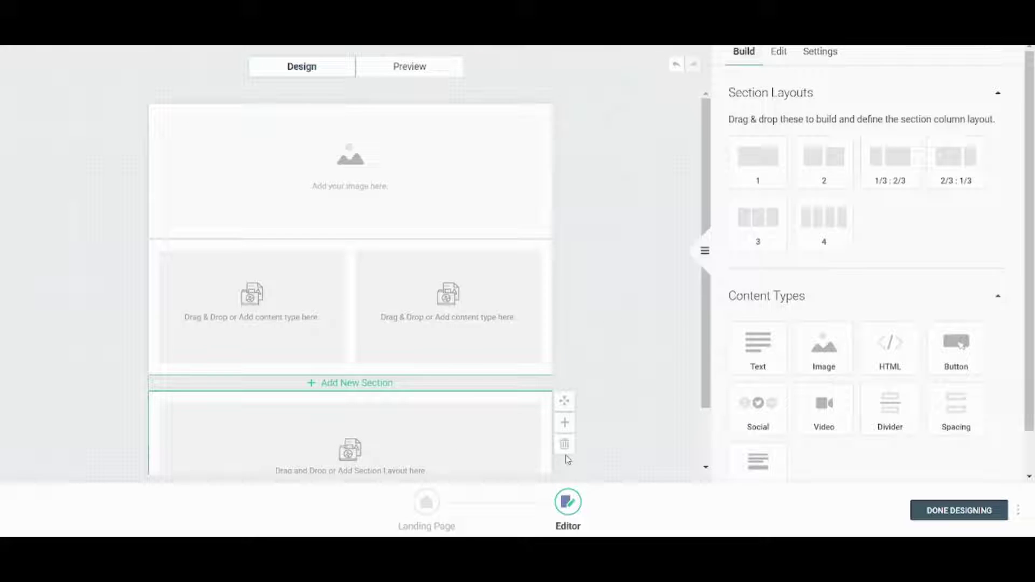
{"action": "left_click", "coordinate": [359, 207]}
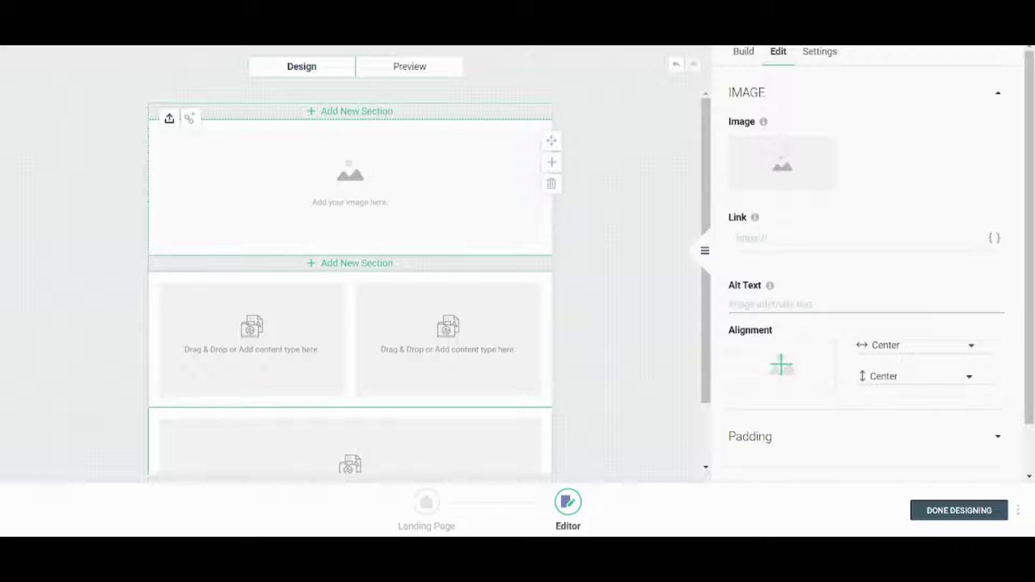
Fill the image block with the oil-pump sunset photo, cropped to 701 × 348 px.
{"action": "left_click", "coordinate": [169, 118]}
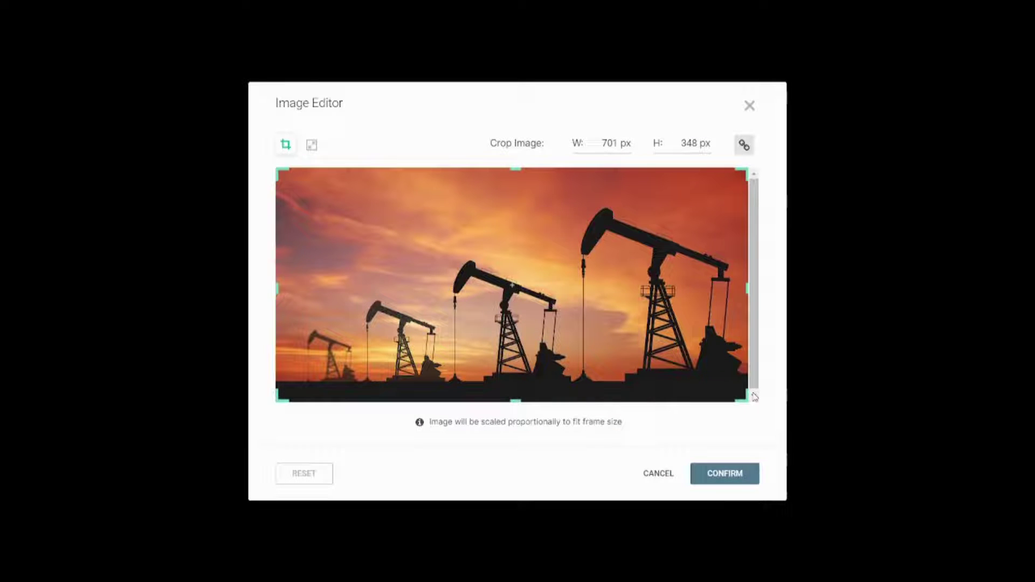
{"action": "left_click", "coordinate": [734, 474]}
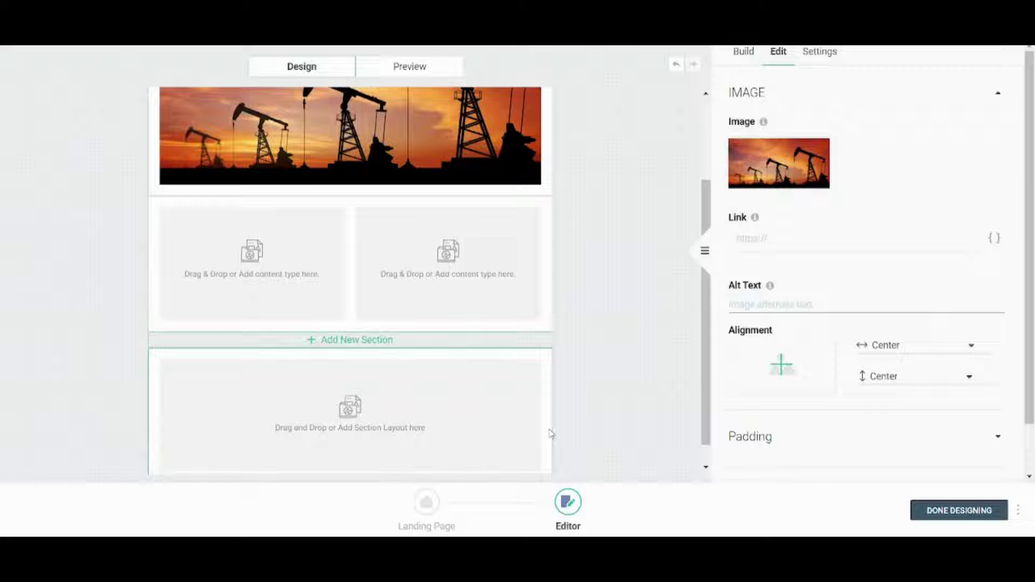
Delete the empty bottom section and place a Text block and a Button in the two columns.
{"action": "left_click", "coordinate": [455, 423]}
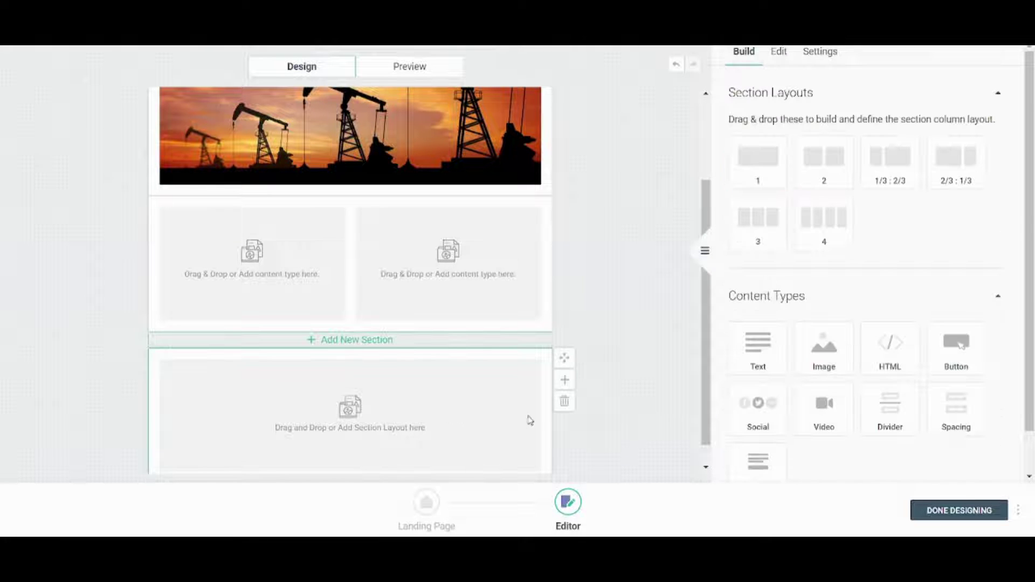
{"action": "left_click", "coordinate": [562, 403]}
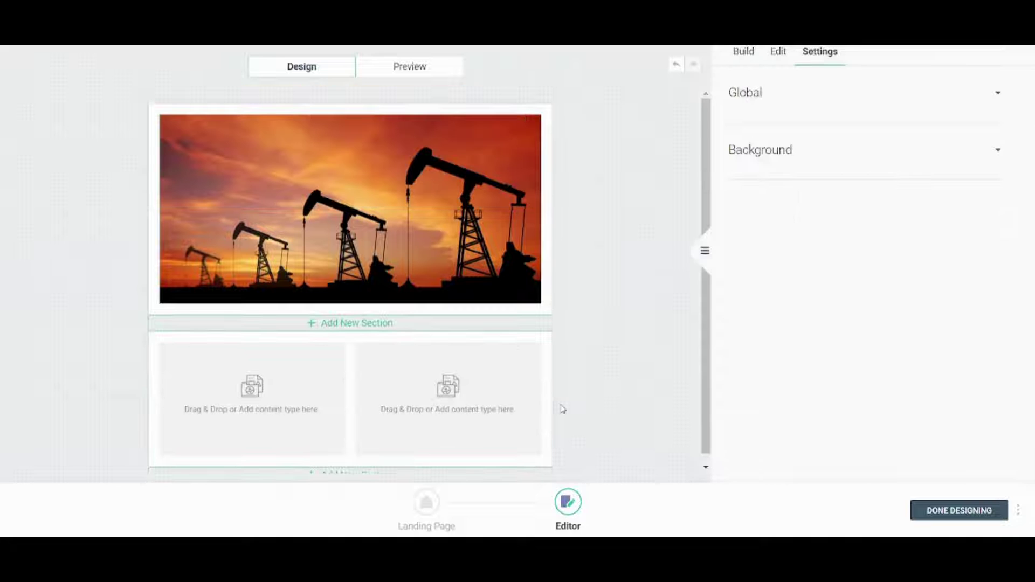
{"action": "left_click", "coordinate": [271, 393]}
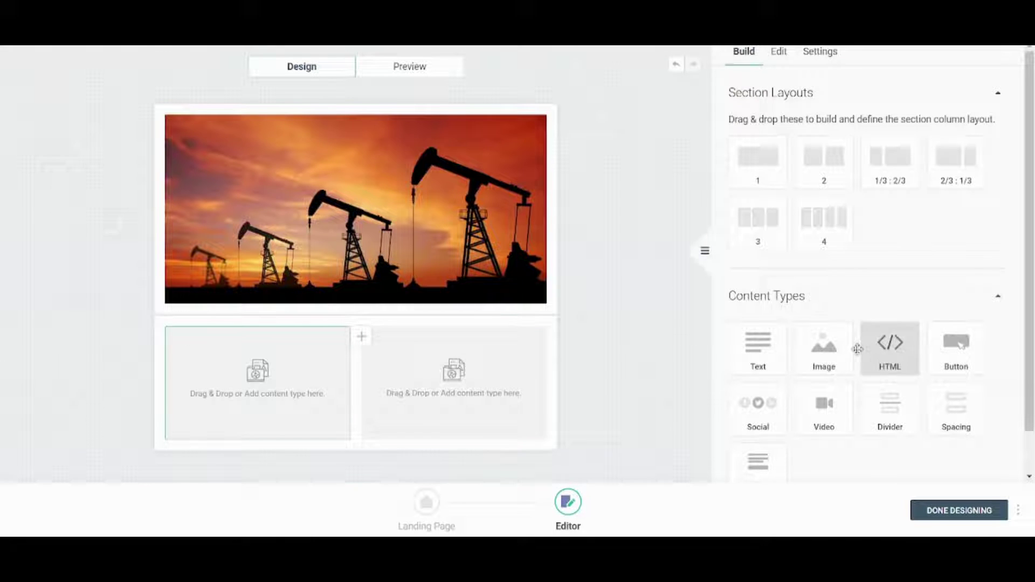
{"action": "left_click_drag", "start_coordinate": [757, 348], "coordinate": [258, 371]}
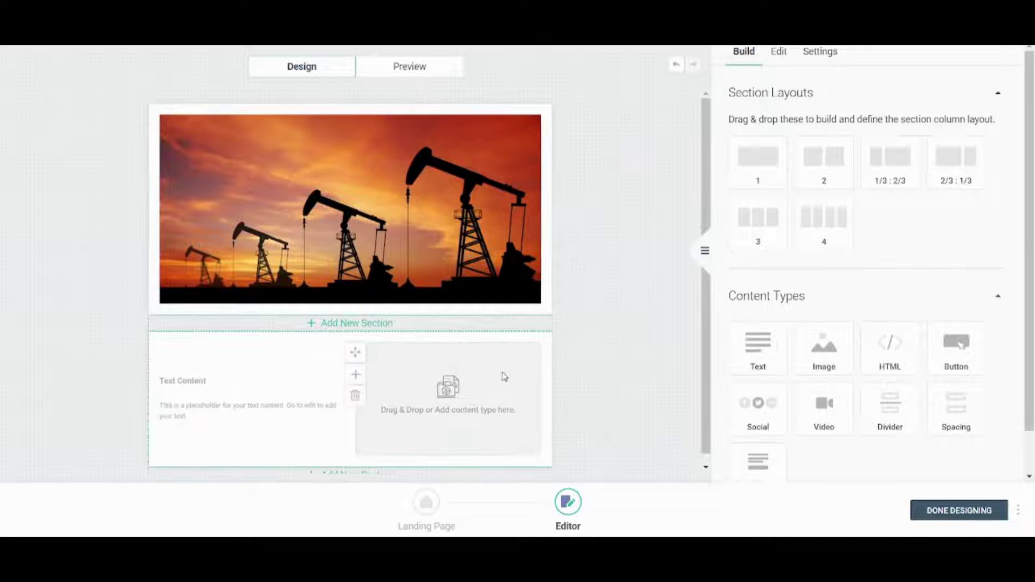
{"action": "left_click_drag", "start_coordinate": [955, 356], "coordinate": [478, 421]}
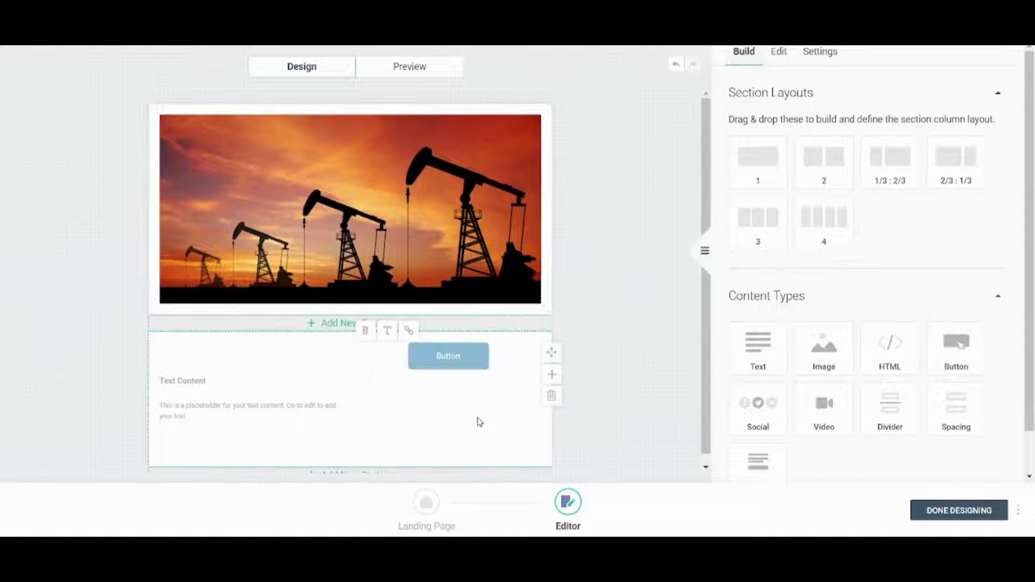
Replace the text block's placeholder with 'Visit our YouTube Channel'.
{"action": "left_click", "coordinate": [216, 389]}
{"action": "double_click", "coordinate": [219, 411]}
{"action": "left_click", "coordinate": [206, 388]}
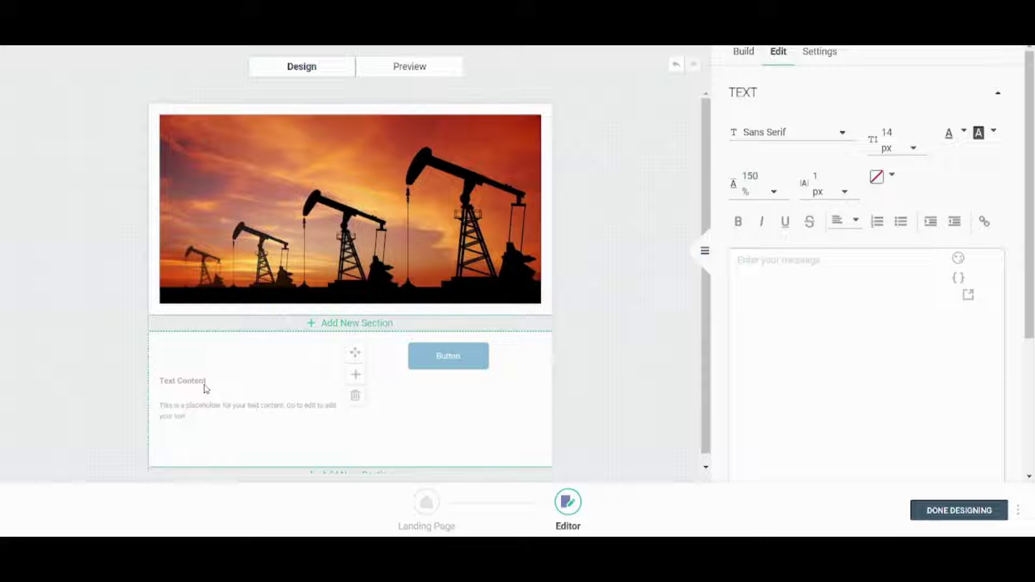
{"action": "double_click", "coordinate": [204, 384]}
{"action": "left_click", "coordinate": [809, 347]}
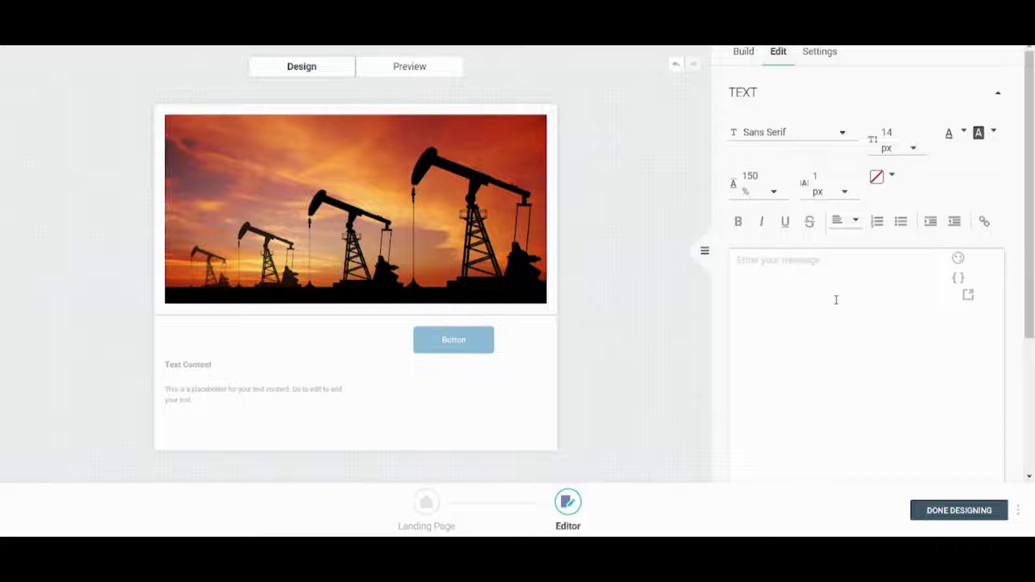
{"action": "type", "text": "Vis"}
{"action": "key", "text": "BackSpace"}
{"action": "key", "text": "BackSpace"}
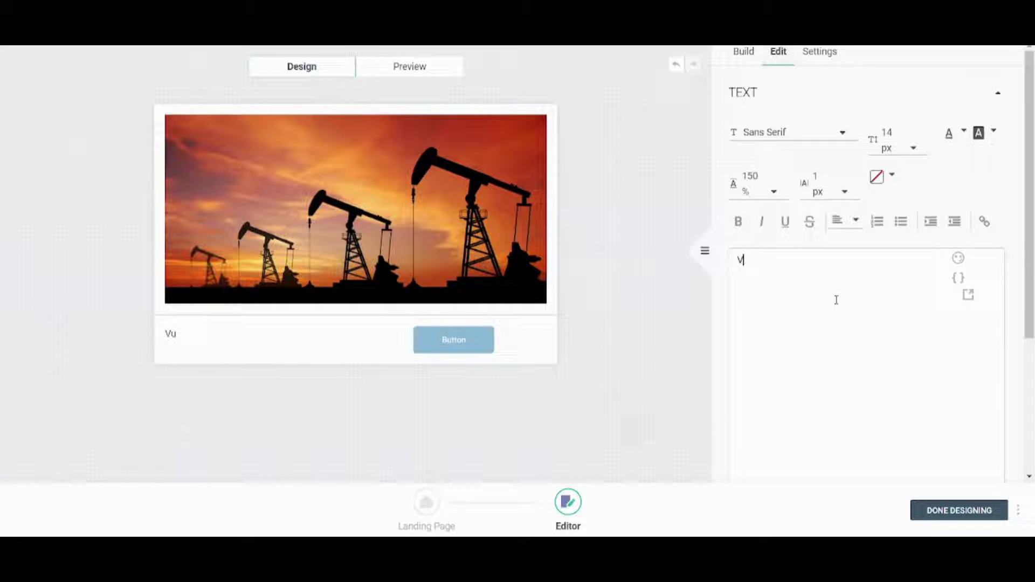
{"action": "type", "text": "isit our YouTube C"}
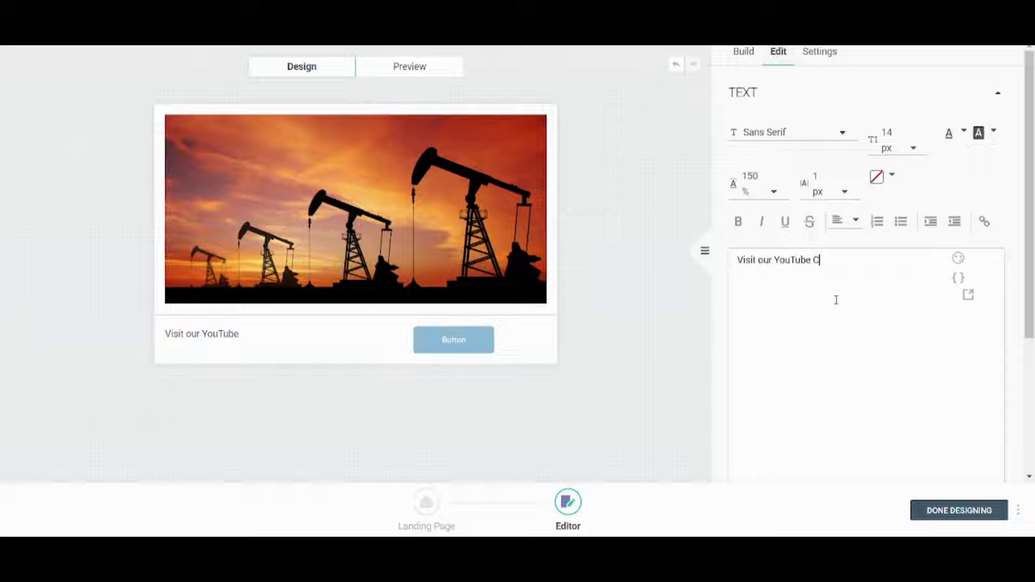
{"action": "type", "text": "hannel"}
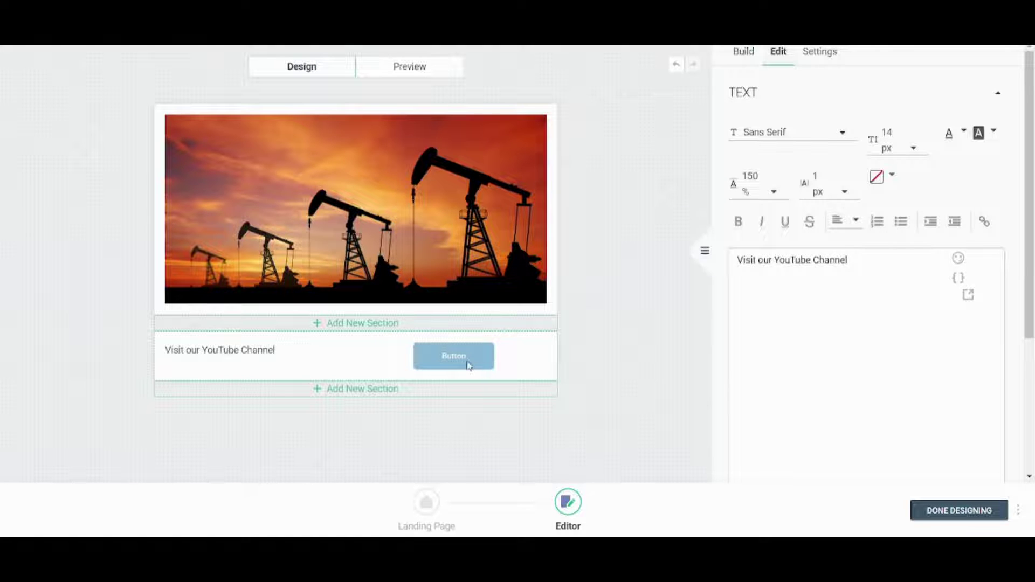
Change the button label to 'Click here'.
{"action": "left_click", "coordinate": [468, 365]}
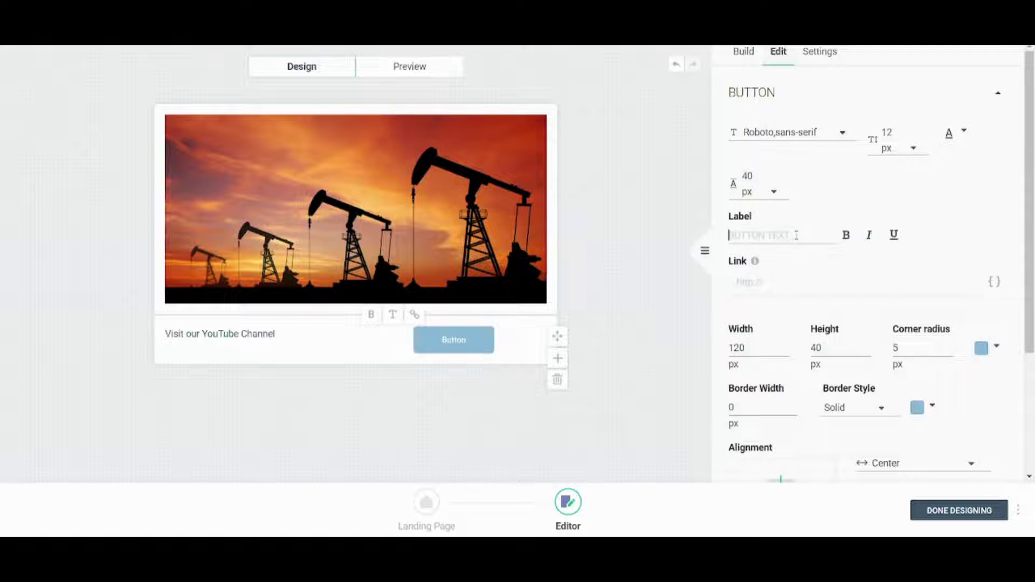
{"action": "type", "text": "Click"}
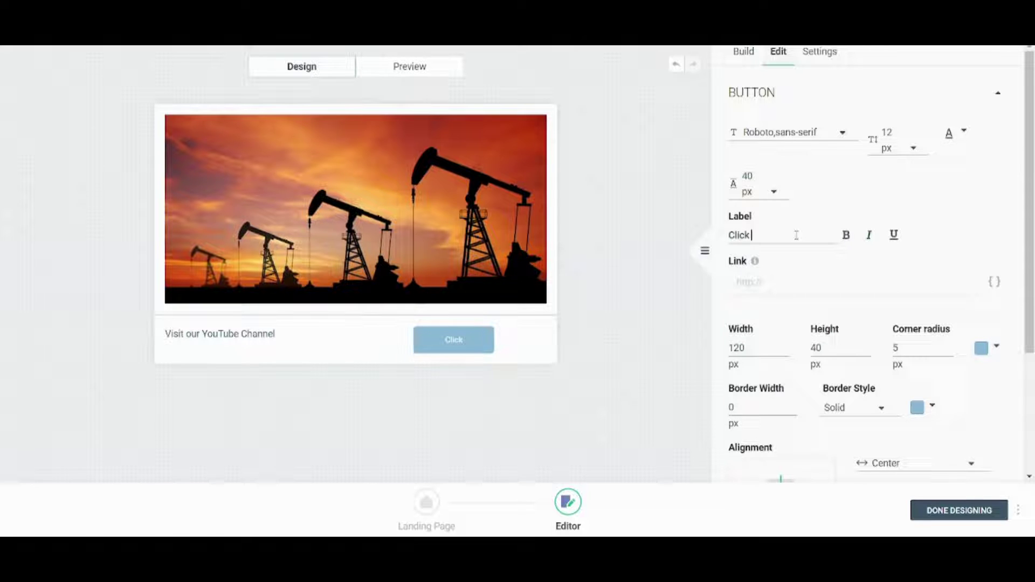
{"action": "type", "text": " here"}
{"action": "left_click_drag", "start_coordinate": [1030, 273], "coordinate": [1027, 201]}
{"action": "left_click", "coordinate": [241, 357]}
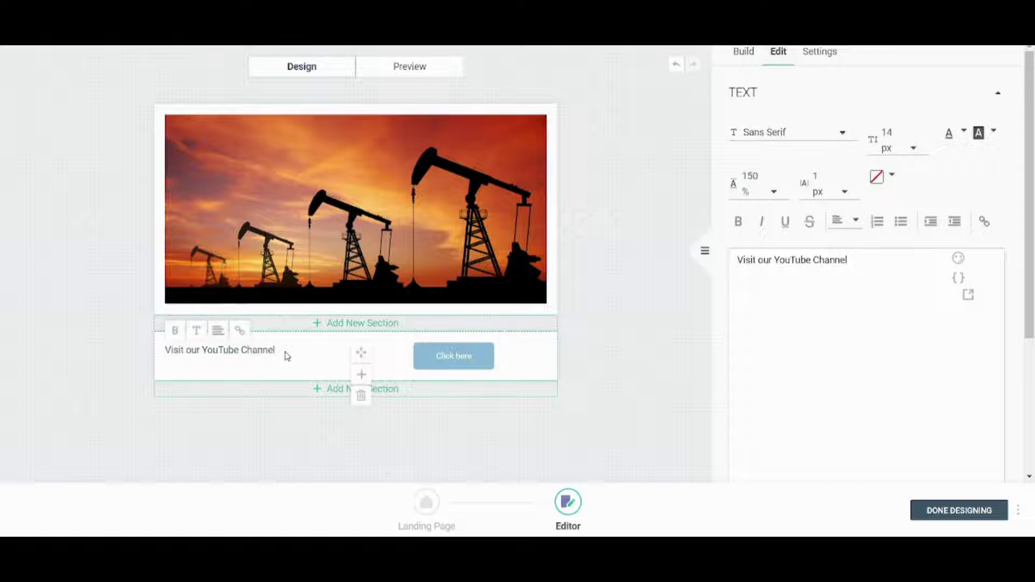
Try 16 px, then 24 px top padding on the selected section.
{"action": "left_click_drag", "start_coordinate": [286, 355], "coordinate": [120, 351]}
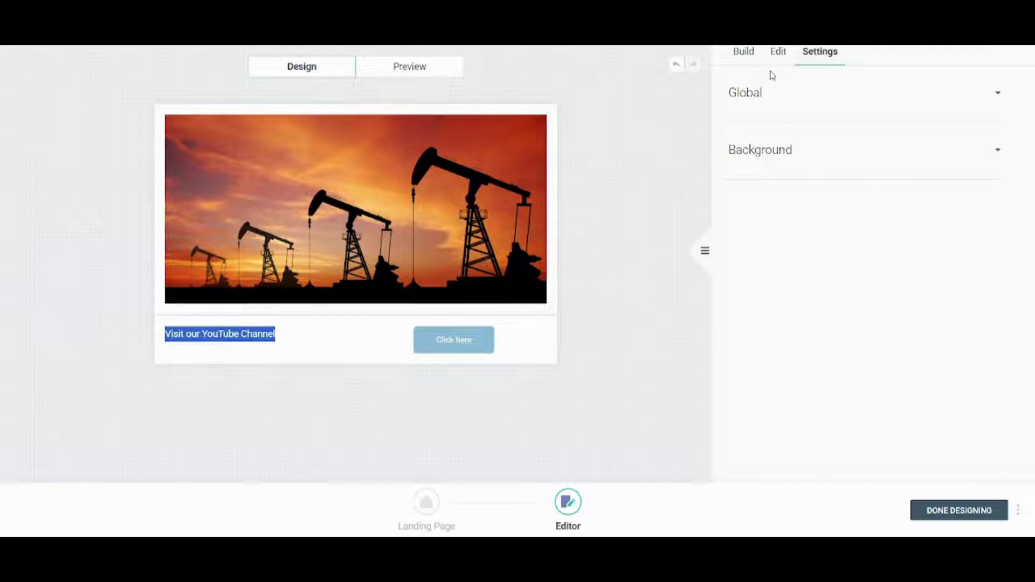
{"action": "left_click", "coordinate": [775, 60]}
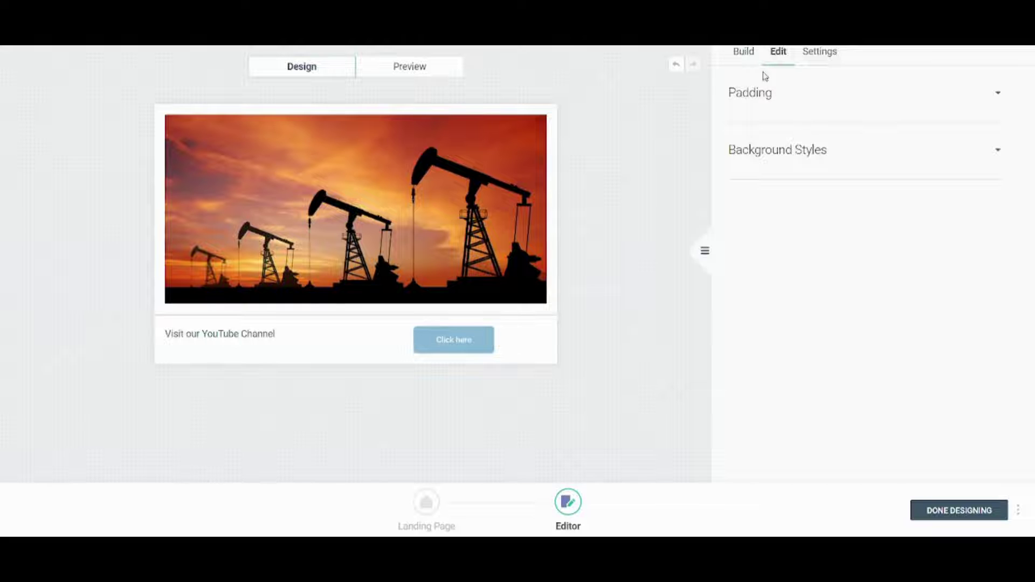
{"action": "left_click", "coordinate": [776, 108]}
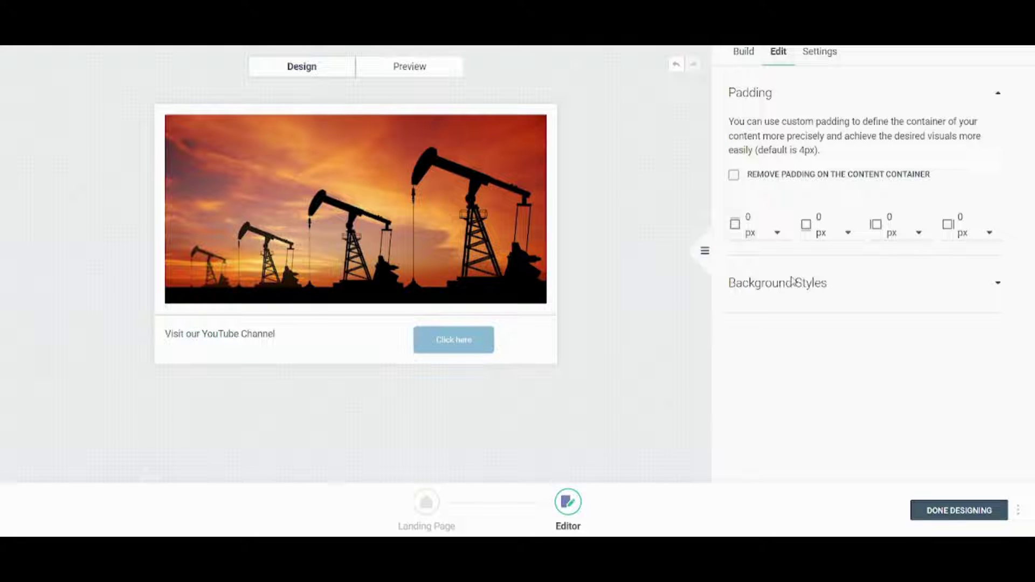
{"action": "left_click", "coordinate": [778, 233]}
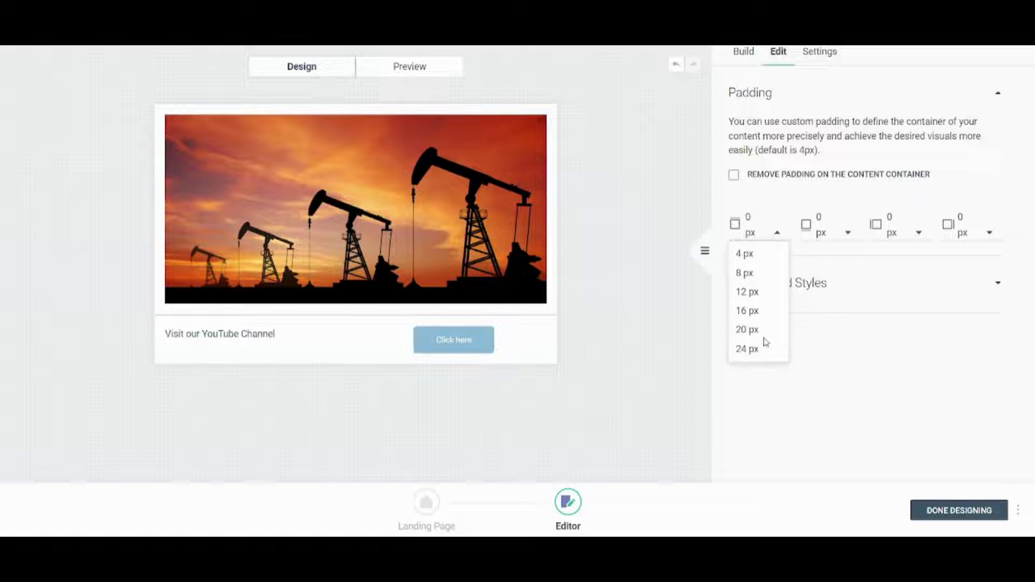
{"action": "left_click", "coordinate": [751, 311]}
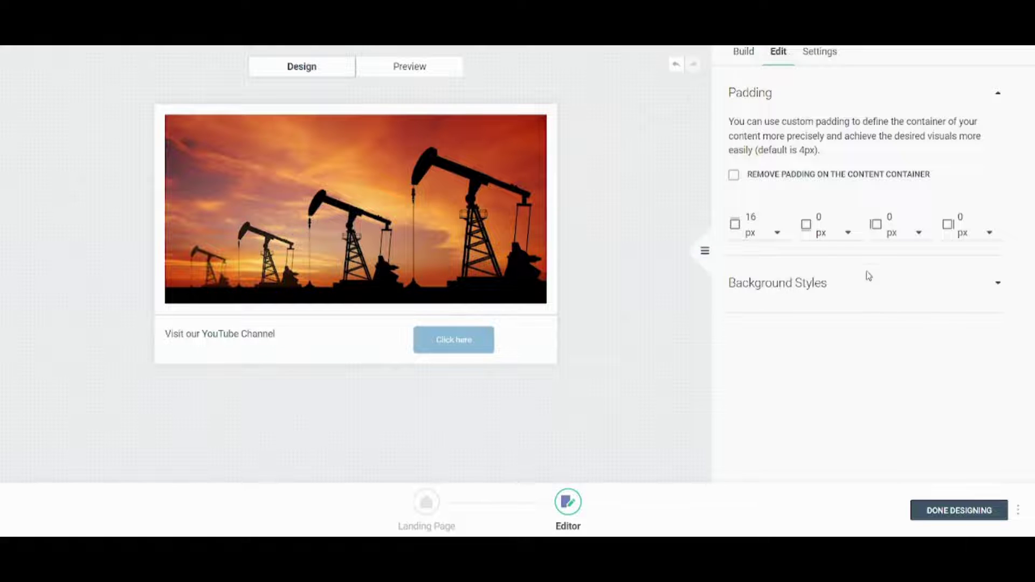
{"action": "left_click", "coordinate": [776, 234]}
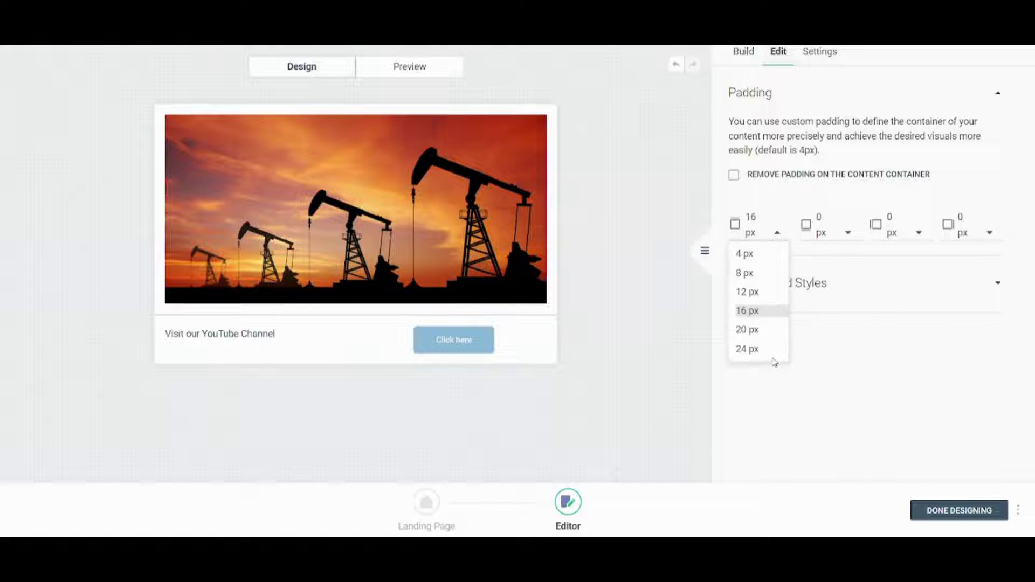
{"action": "left_click", "coordinate": [773, 357]}
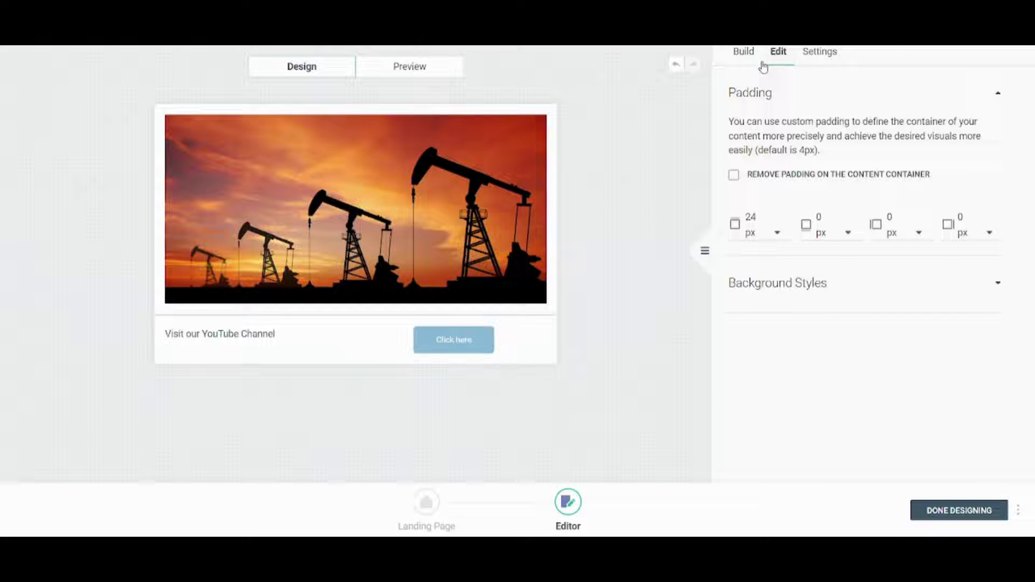
{"action": "left_click", "coordinate": [808, 64]}
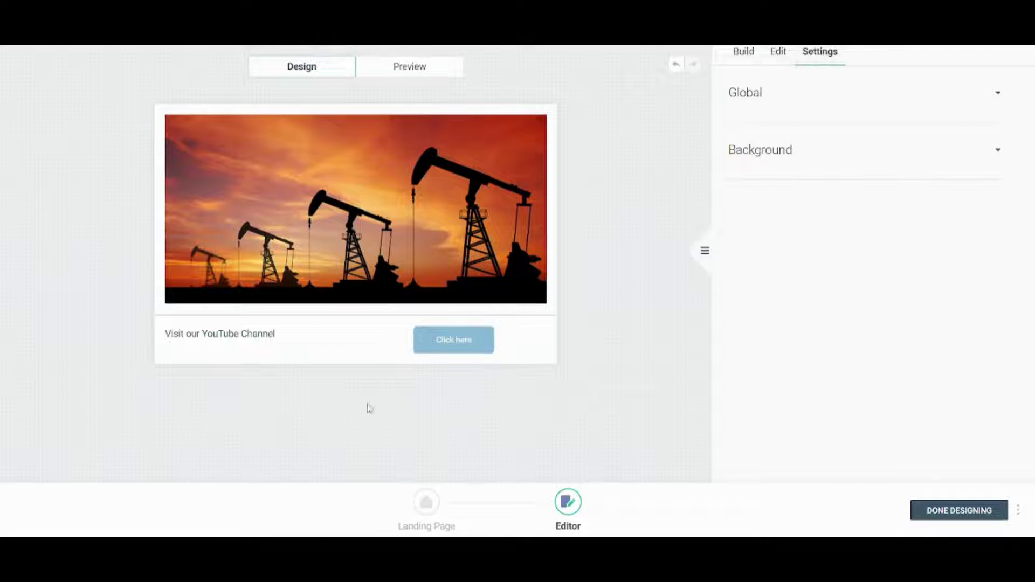
Set the YouTube text section's top padding to 8 px.
{"action": "left_click", "coordinate": [215, 363]}
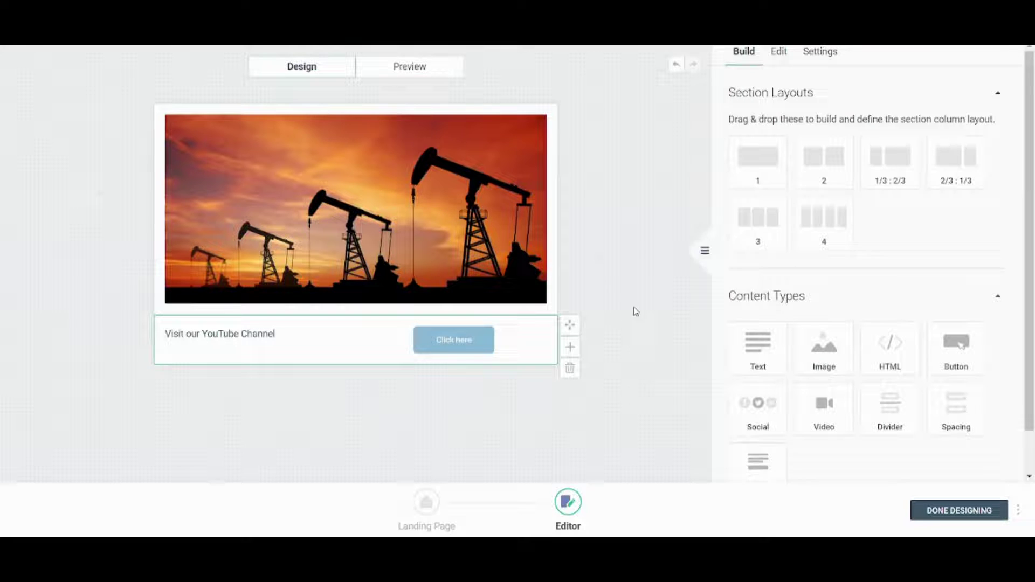
{"action": "scroll", "coordinate": [882, 196], "scroll_direction": "down", "scroll_amount": 1}
{"action": "scroll", "coordinate": [997, 89], "scroll_direction": "up", "scroll_amount": 1}
{"action": "left_click", "coordinate": [778, 51]}
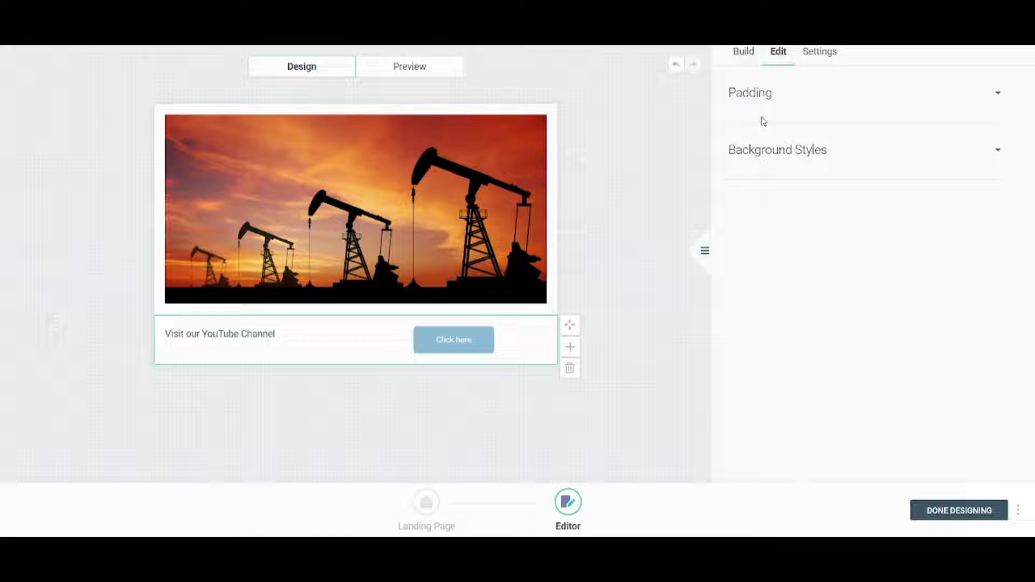
{"action": "left_click", "coordinate": [792, 96]}
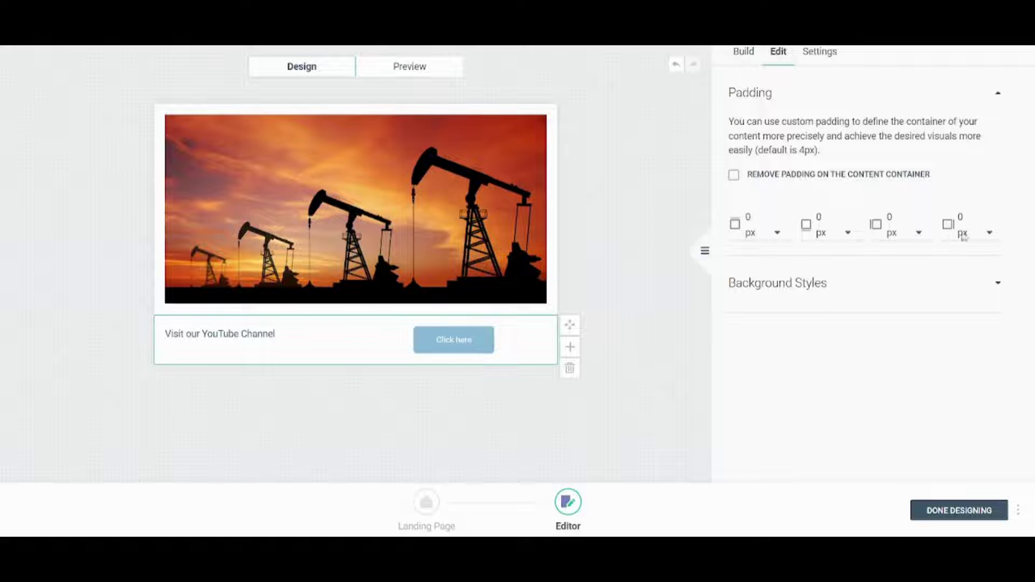
{"action": "left_click", "coordinate": [748, 233]}
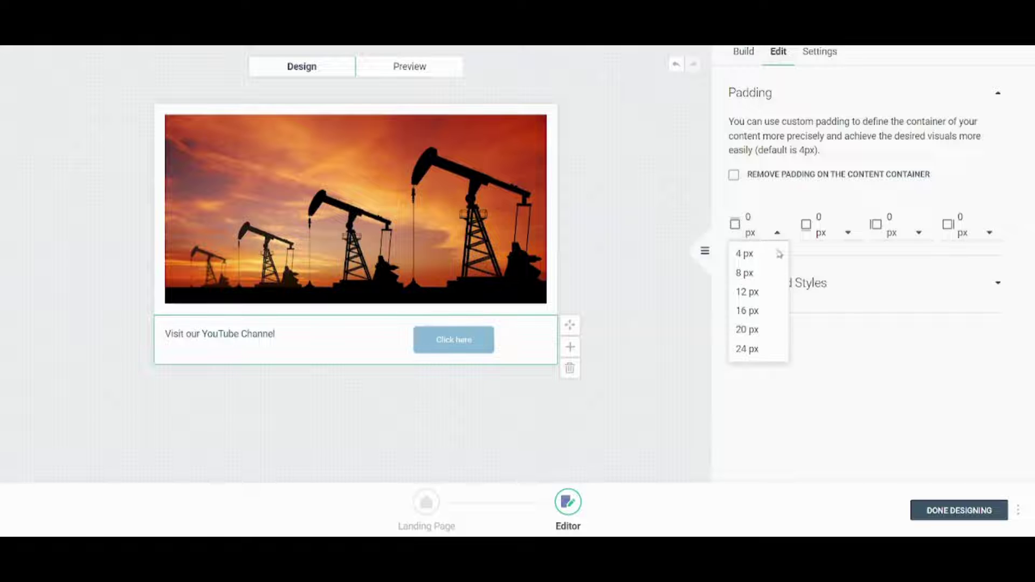
{"action": "left_click", "coordinate": [748, 349]}
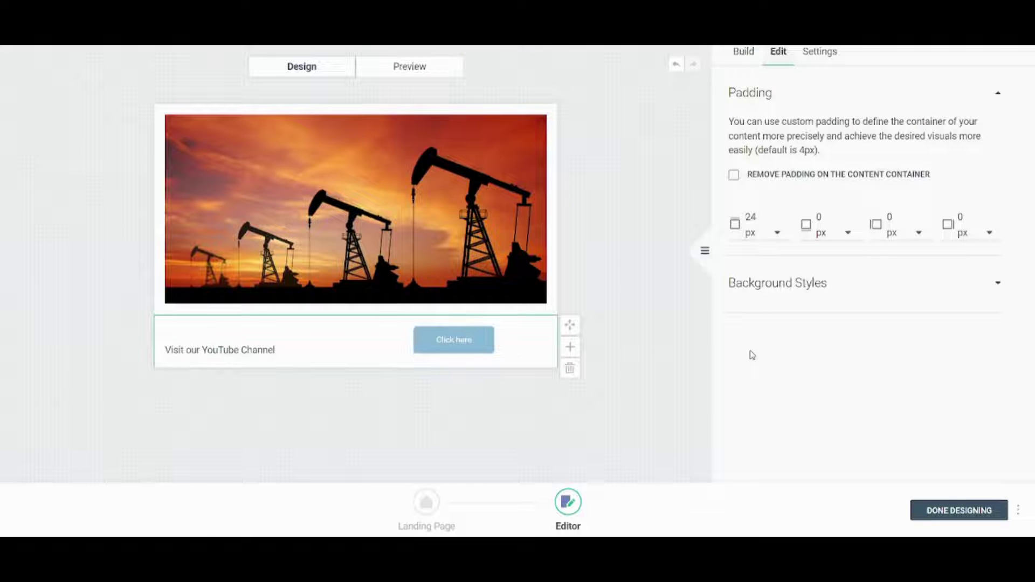
{"action": "left_click", "coordinate": [769, 218]}
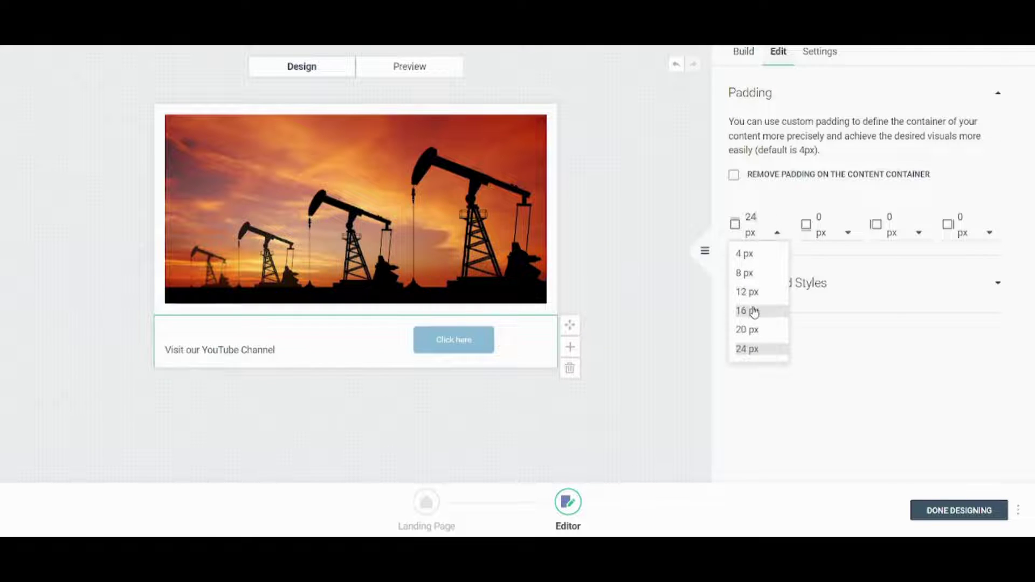
{"action": "left_click", "coordinate": [754, 311]}
{"action": "left_click", "coordinate": [777, 234]}
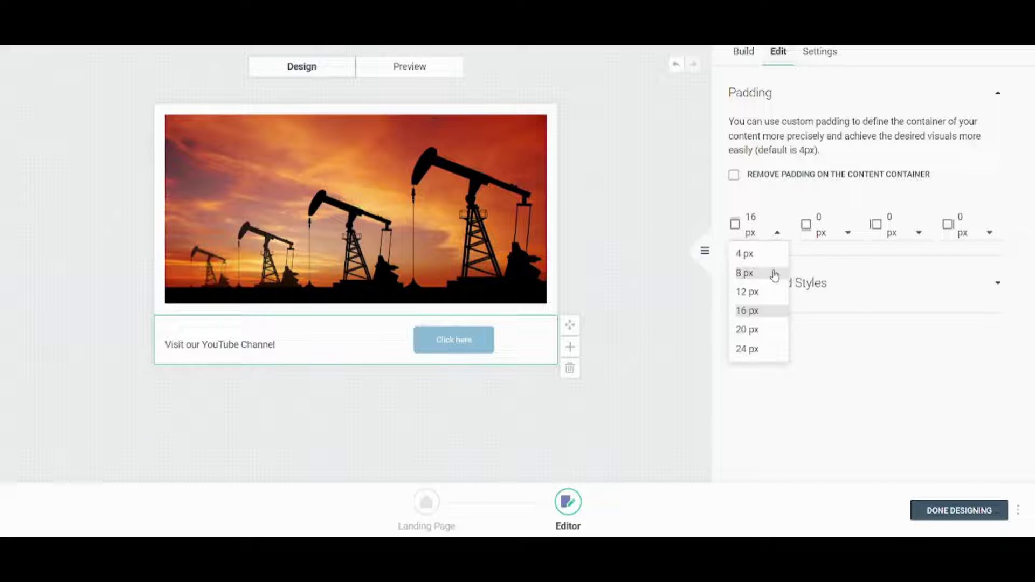
{"action": "left_click", "coordinate": [757, 291]}
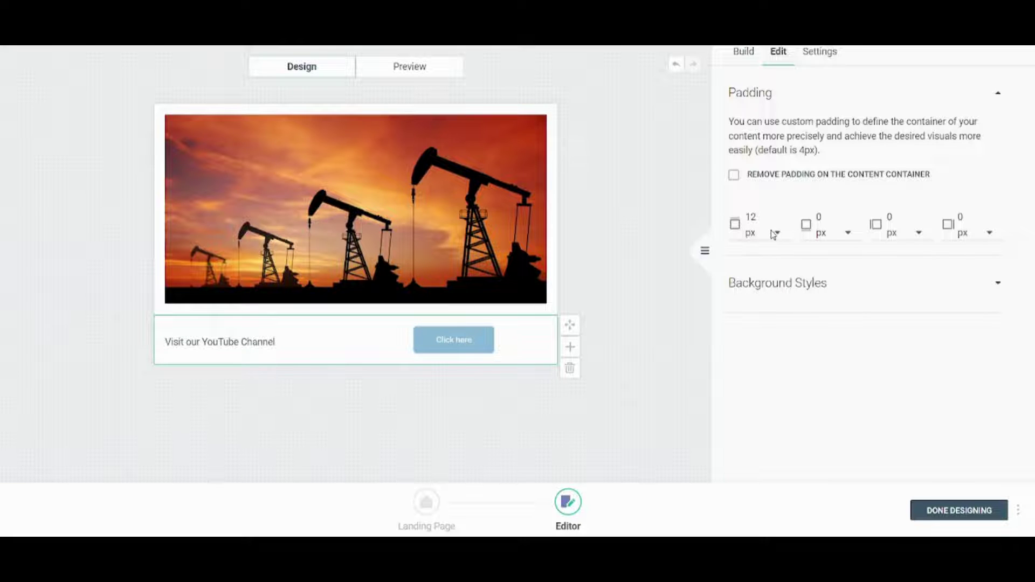
{"action": "left_click", "coordinate": [776, 233]}
{"action": "left_click", "coordinate": [762, 273]}
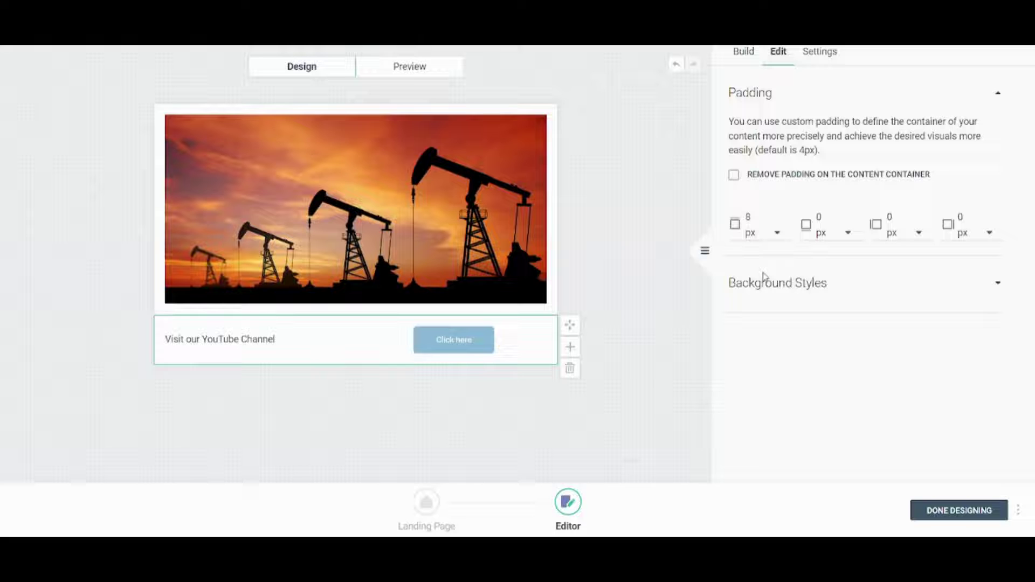
{"action": "left_click", "coordinate": [367, 428]}
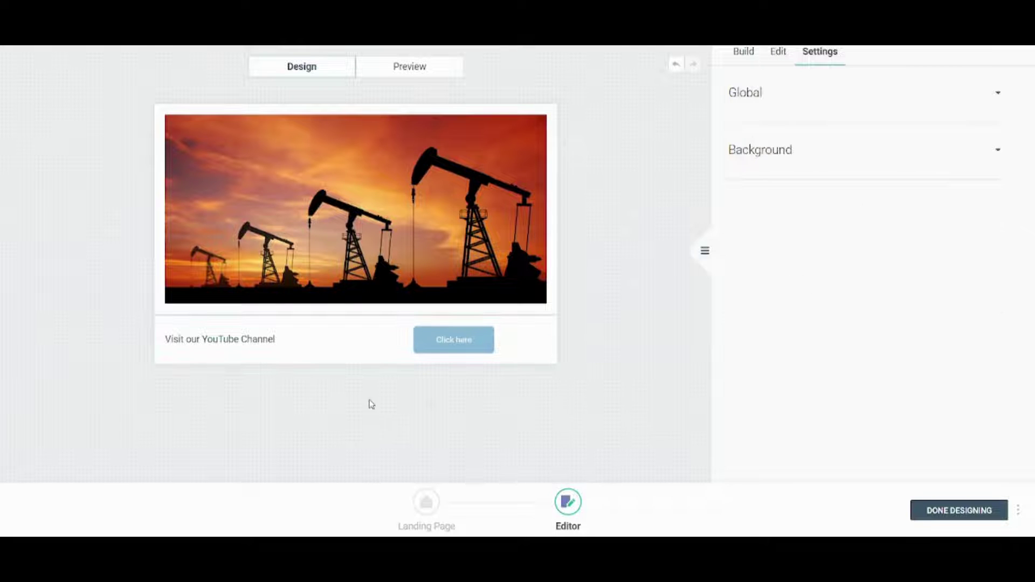
Give the image section a black background colour.
{"action": "mouse_move", "coordinate": [481, 110]}
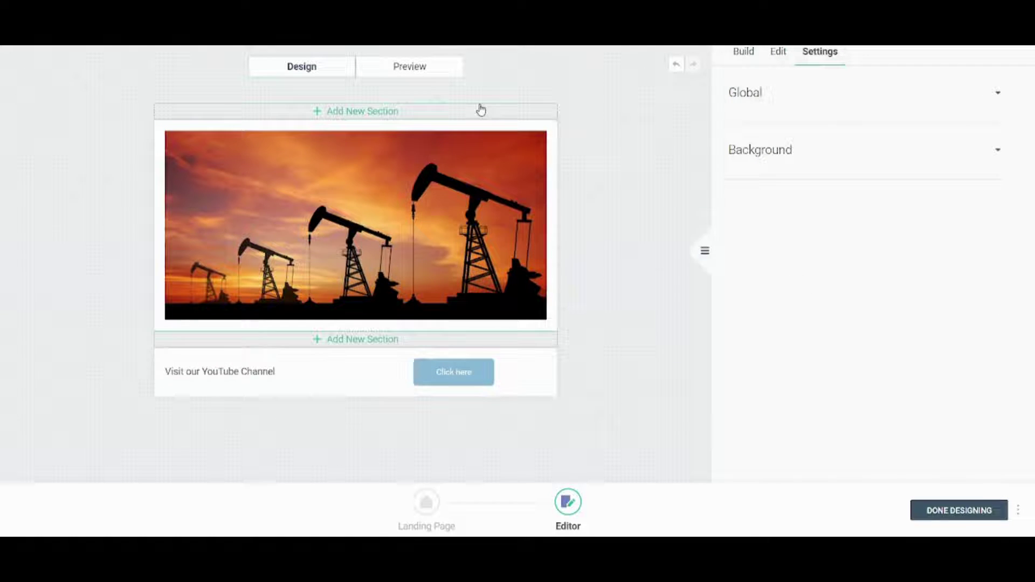
{"action": "left_click", "coordinate": [502, 131]}
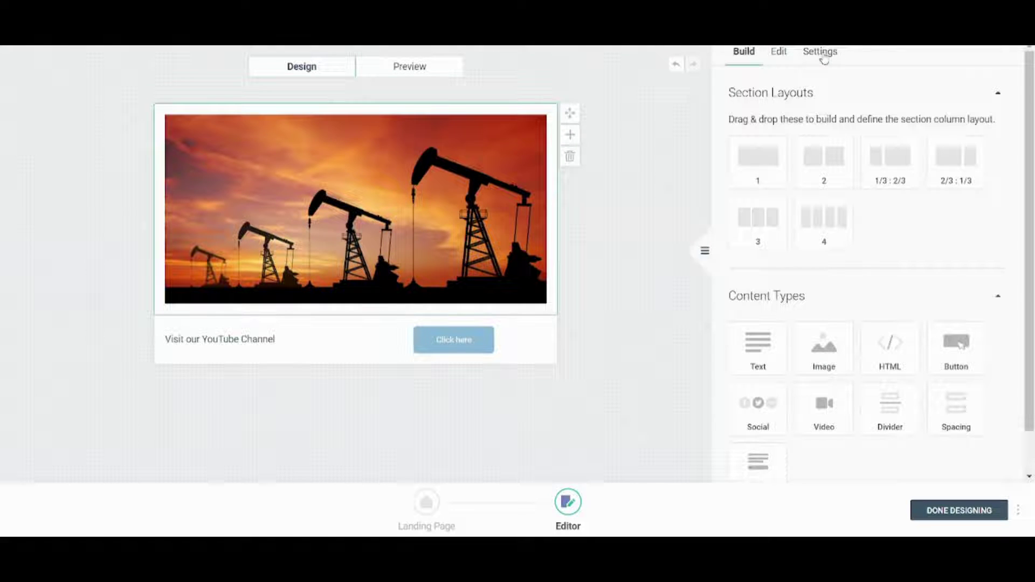
{"action": "left_click", "coordinate": [780, 52]}
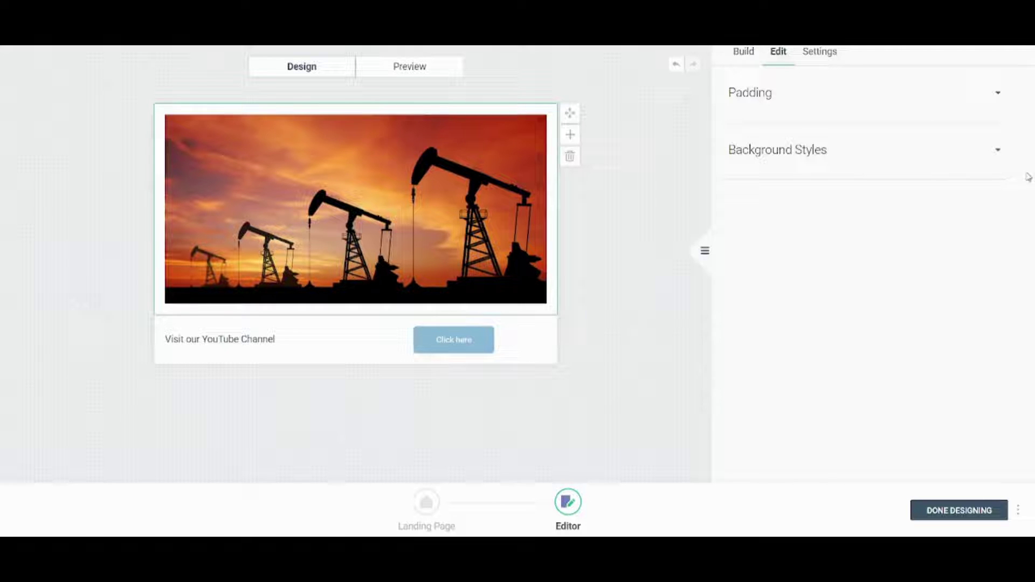
{"action": "left_click", "coordinate": [984, 154]}
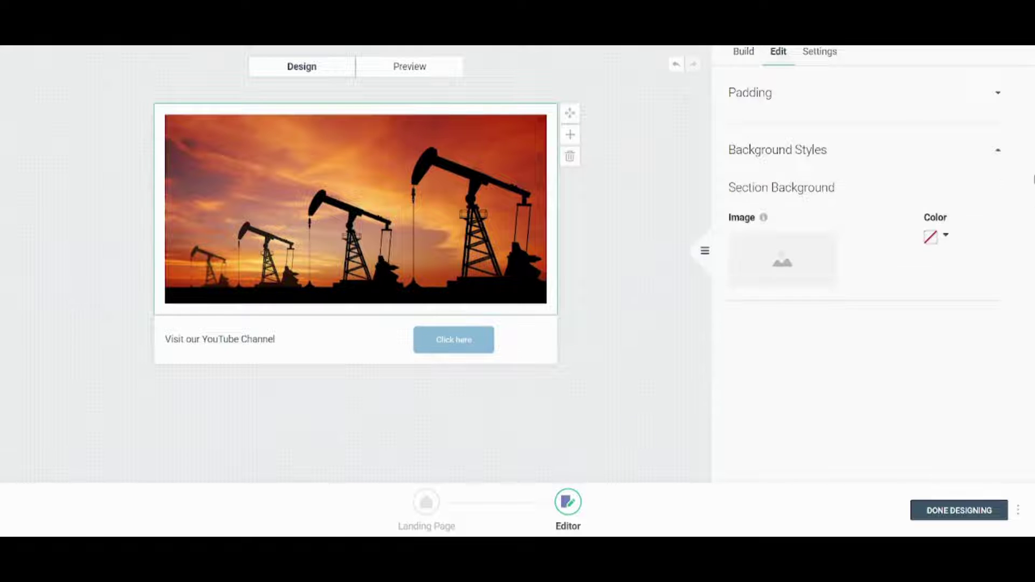
{"action": "left_click", "coordinate": [943, 236]}
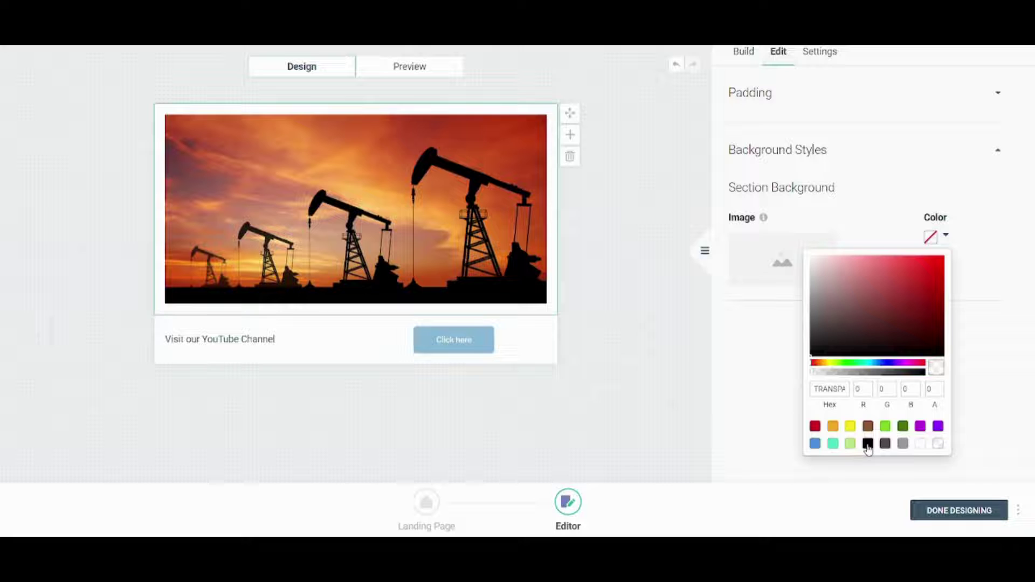
{"action": "left_click", "coordinate": [867, 443]}
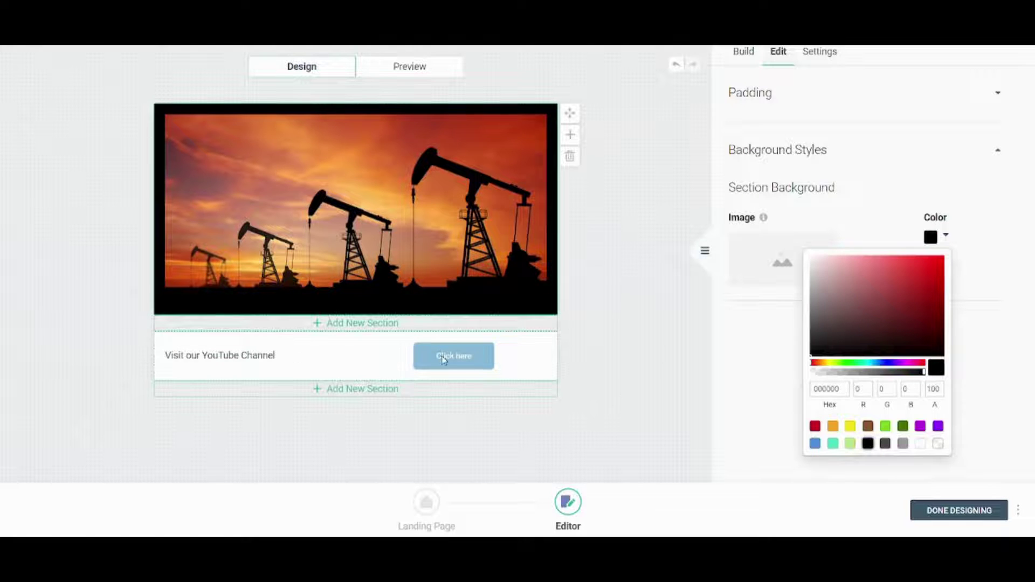
Make the 'Click here' button's background black.
{"action": "left_click", "coordinate": [443, 360]}
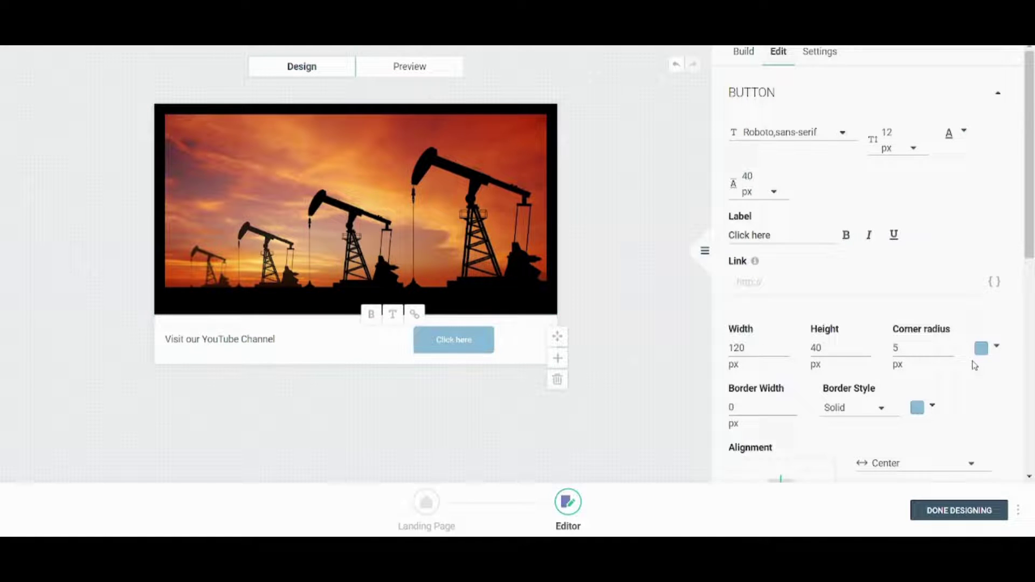
{"action": "left_click", "coordinate": [994, 350]}
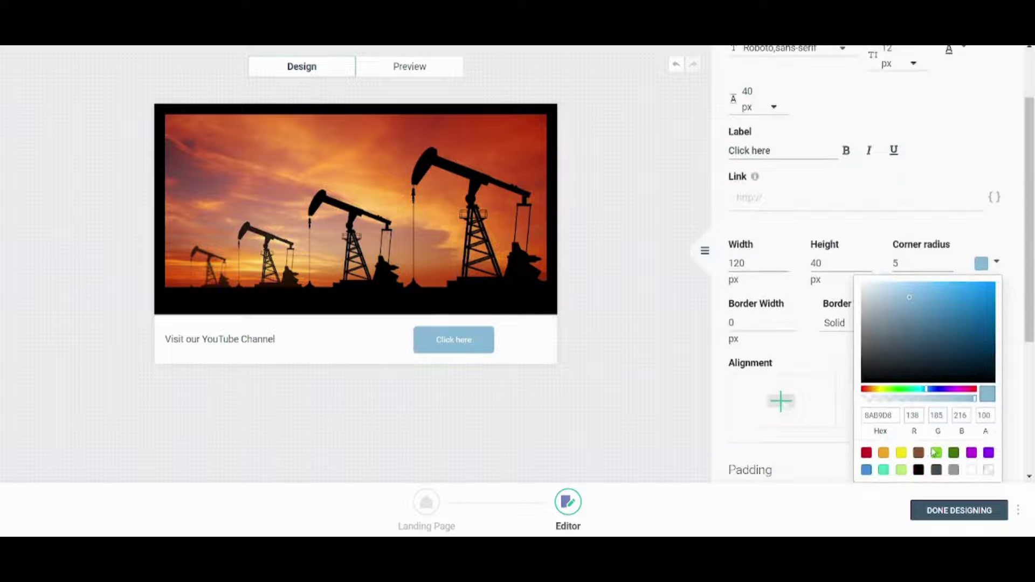
{"action": "left_click", "coordinate": [918, 470]}
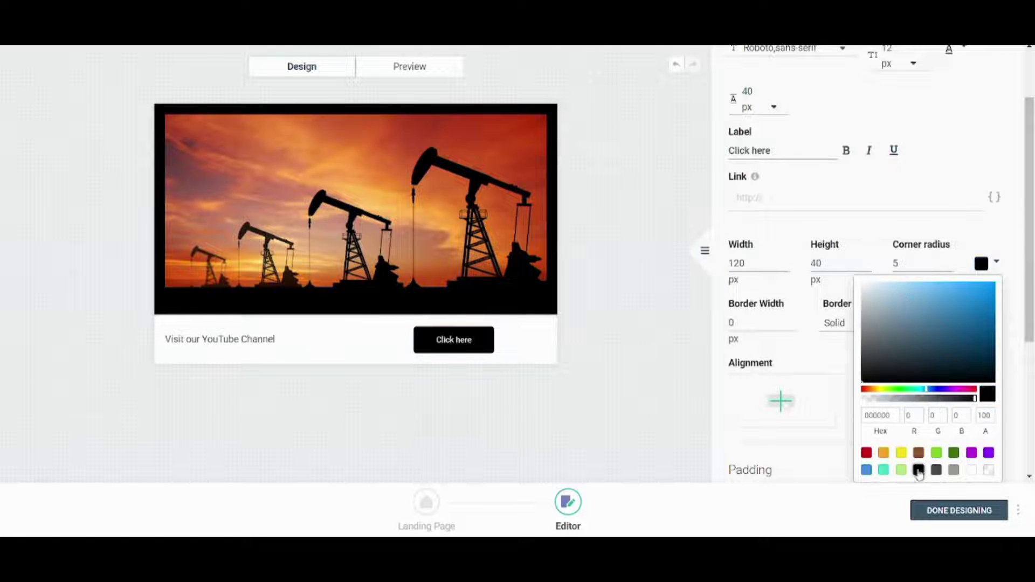
{"action": "left_click", "coordinate": [639, 370]}
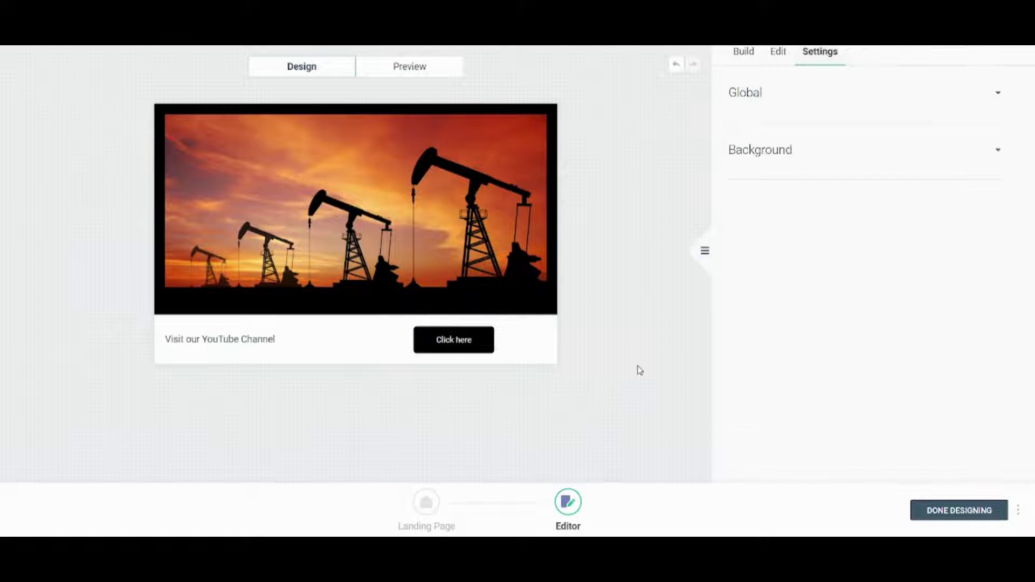
Finish the design, name the page 'YouTube Channel', and confirm publishing it.
{"action": "left_click", "coordinate": [953, 512]}
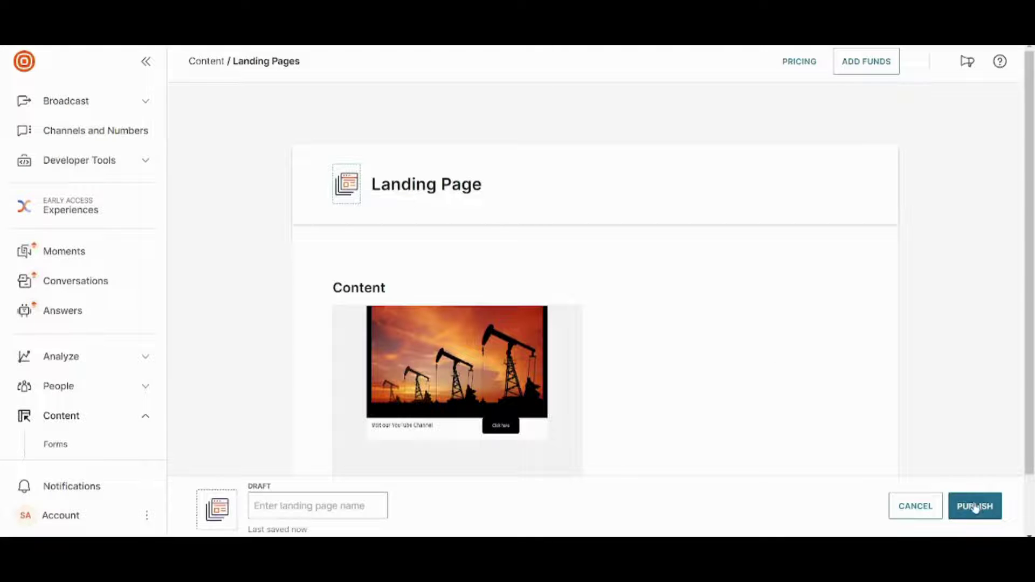
{"action": "left_click", "coordinate": [974, 505]}
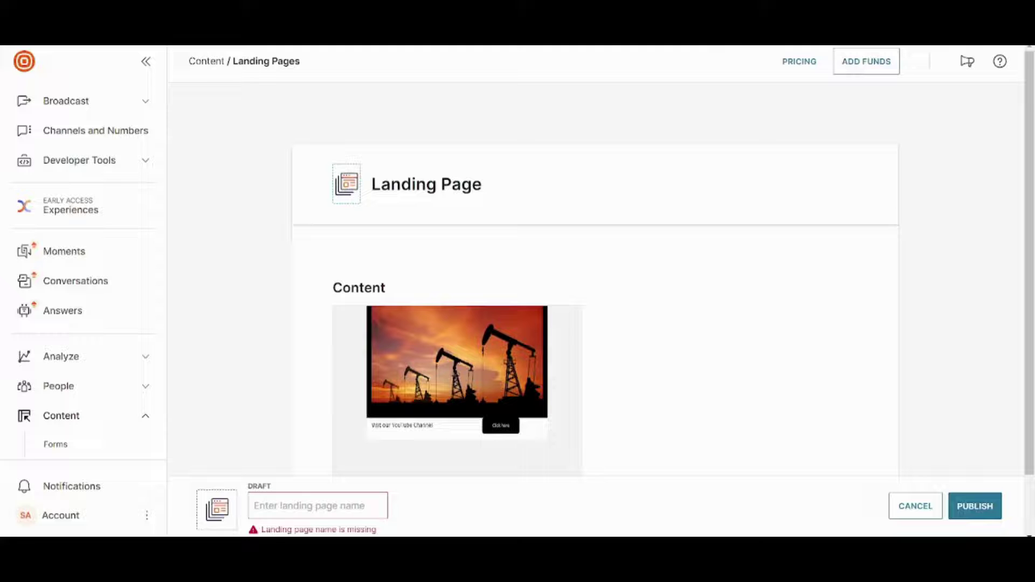
{"action": "left_click", "coordinate": [305, 515]}
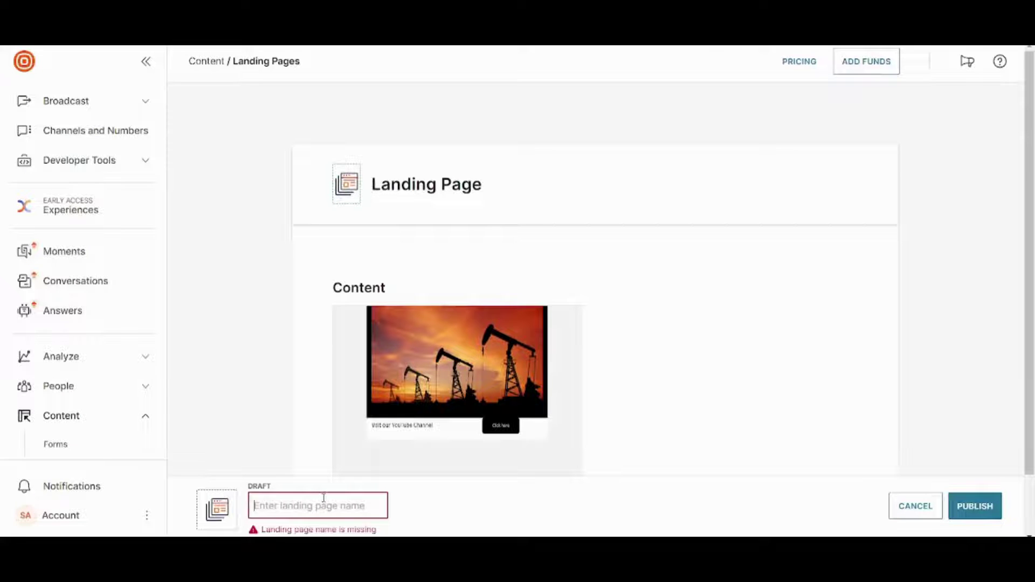
{"action": "type", "text": "YouT"}
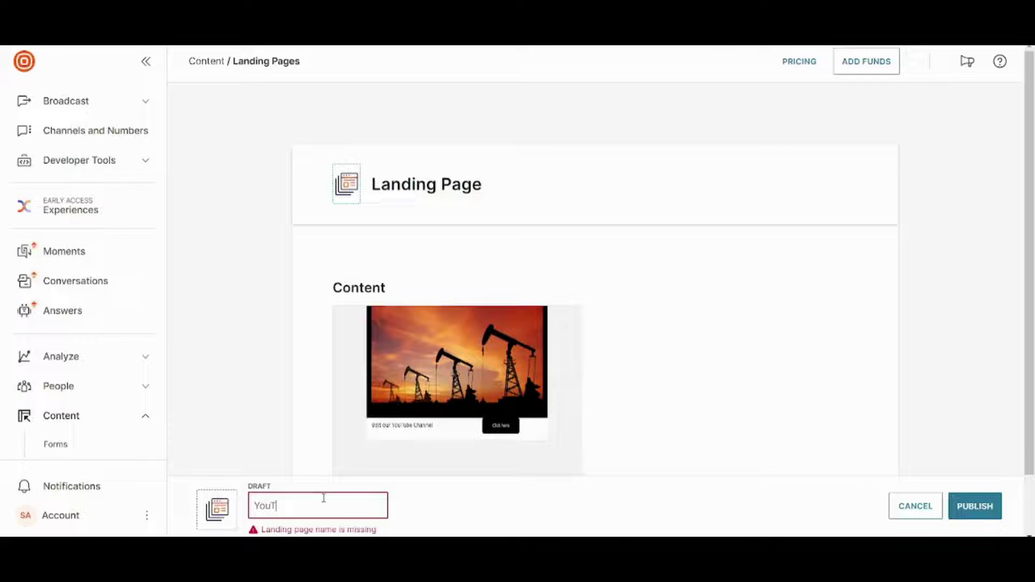
{"action": "type", "text": "ube"}
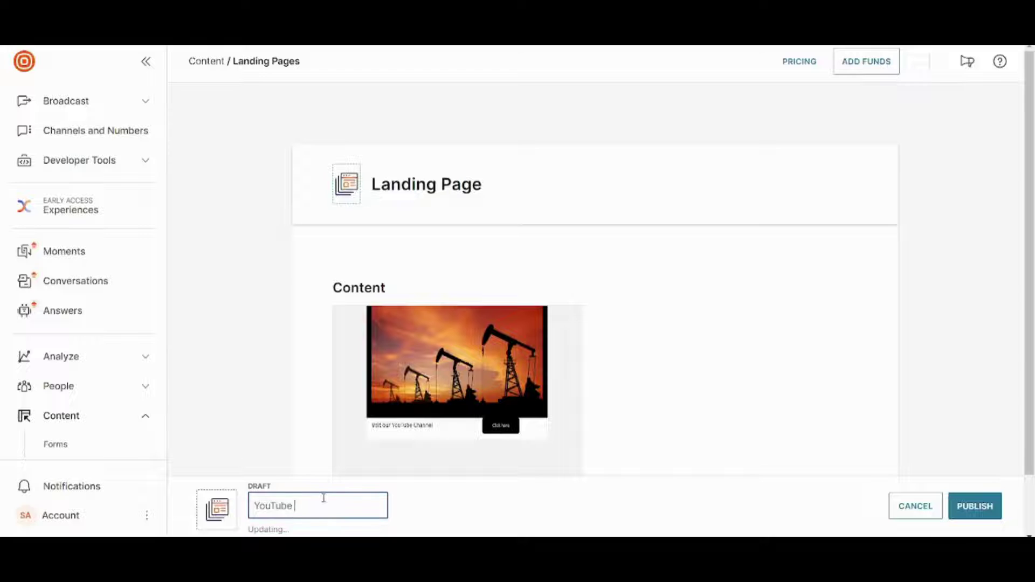
{"action": "type", "text": " Yhann"}
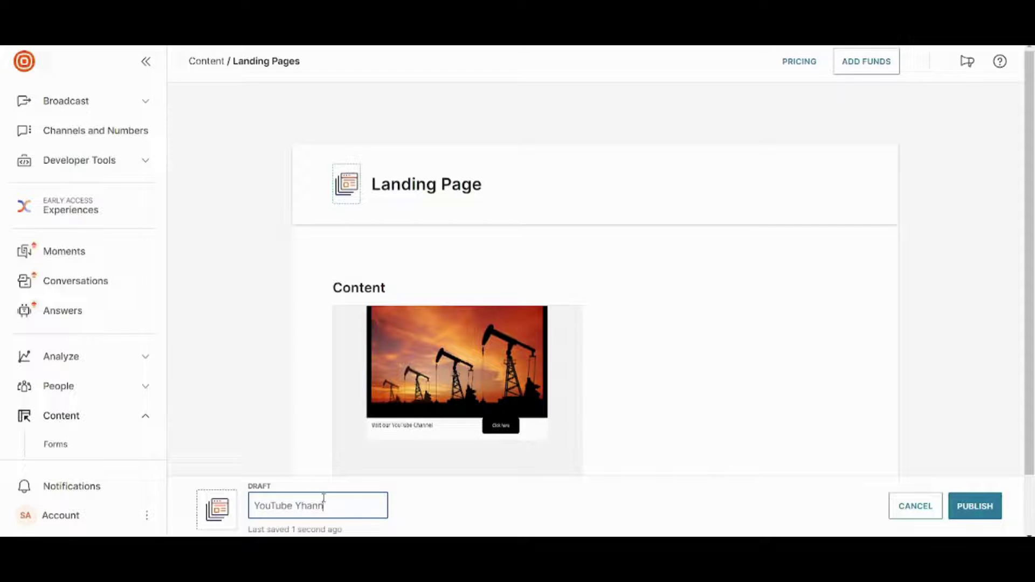
{"action": "key", "text": "BackSpace"}
{"action": "key", "text": "BackSpace"}
{"action": "key", "text": "BackSpace"}
{"action": "key", "text": "BackSpace"}
{"action": "key", "text": "BackSpace"}
{"action": "key", "text": "BackSpace"}
{"action": "key", "text": "BackSpace"}
{"action": "key", "text": "BackSpace"}
{"action": "key", "text": "BackSpace"}
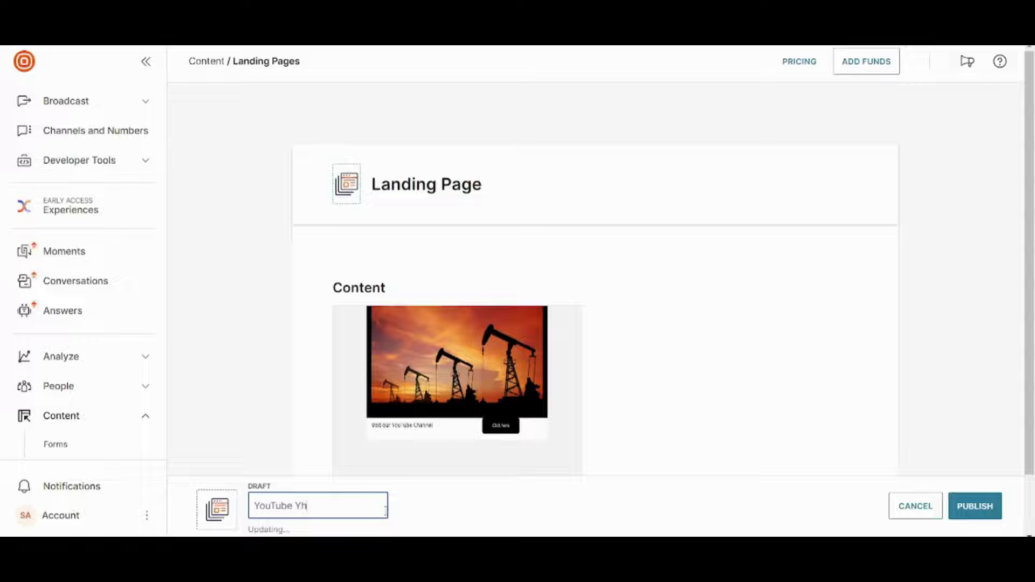
{"action": "type", "text": "a"}
{"action": "type", "text": "C"}
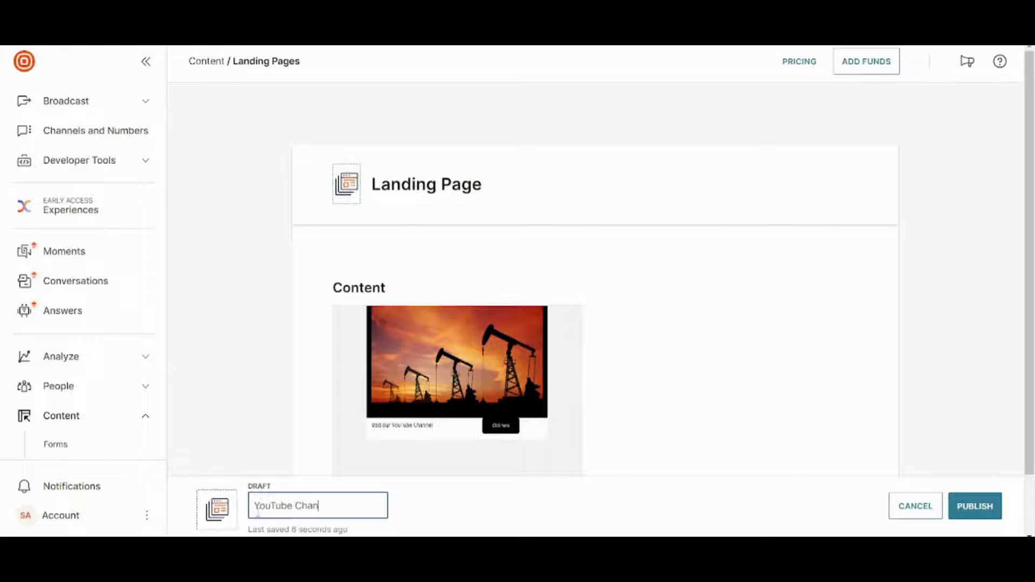
{"action": "left_click", "coordinate": [970, 504]}
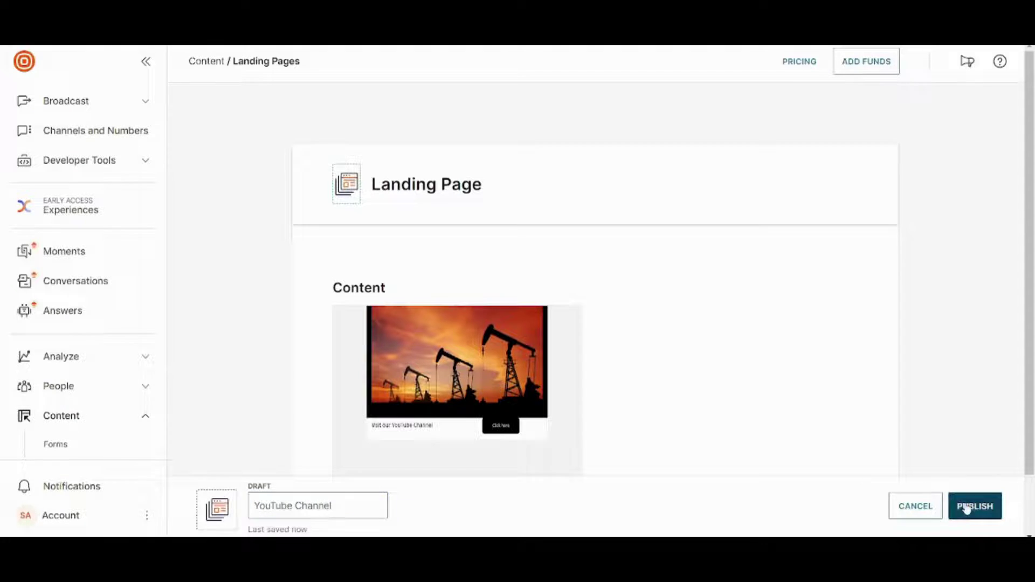
{"action": "left_click", "coordinate": [619, 312]}
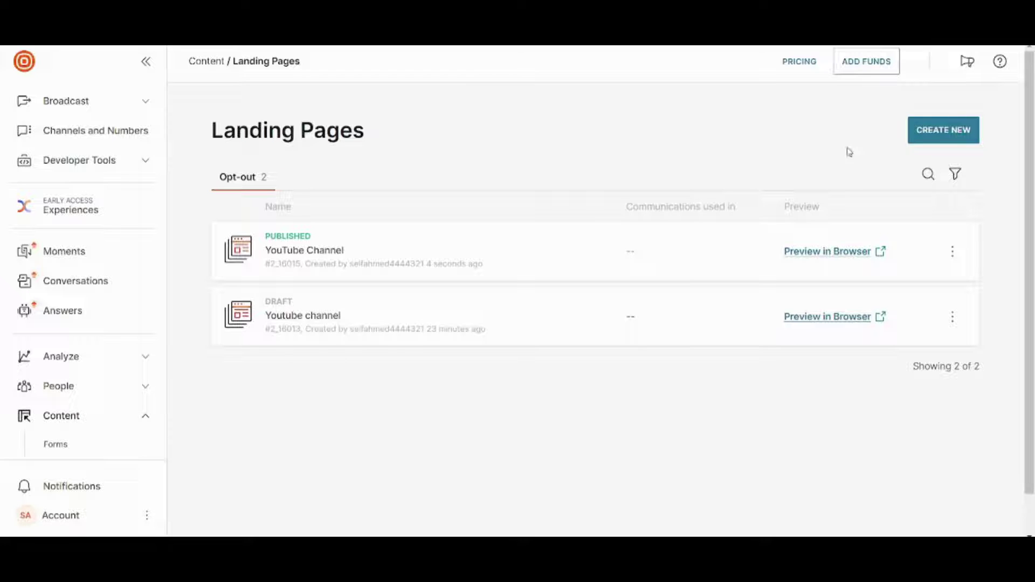
Open and close the actions menu on the published YouTube Channel row.
{"action": "left_click", "coordinate": [952, 251]}
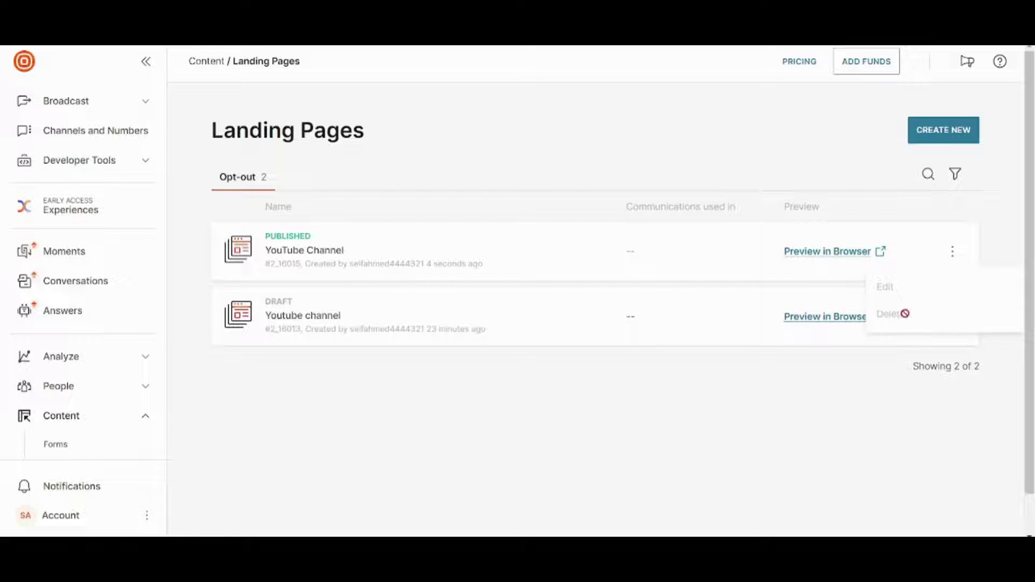
{"action": "left_click", "coordinate": [803, 171]}
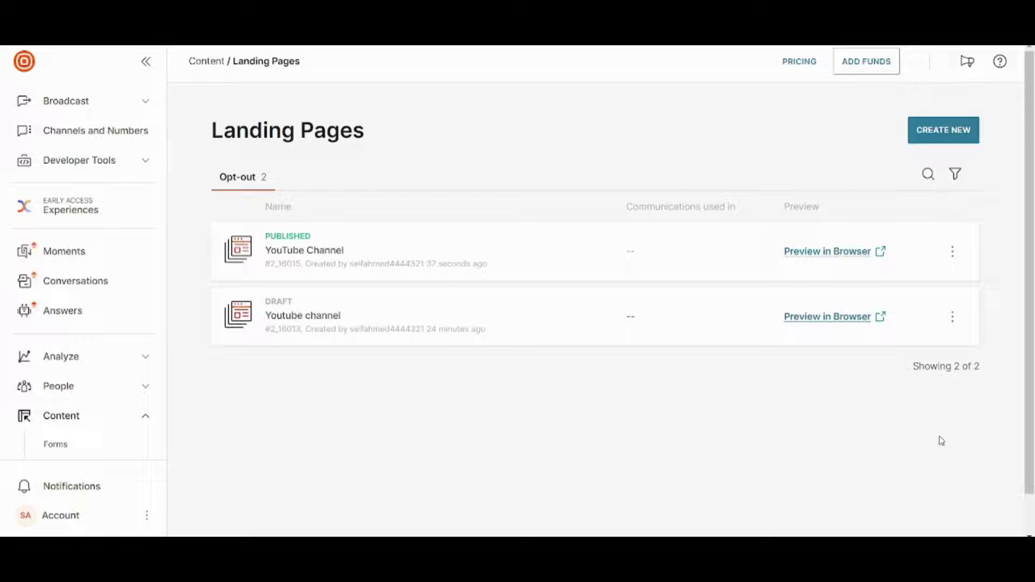
Create a new SMS broadcast with the verified number as recipient and the SHARED number as sender.
{"action": "left_click", "coordinate": [141, 105]}
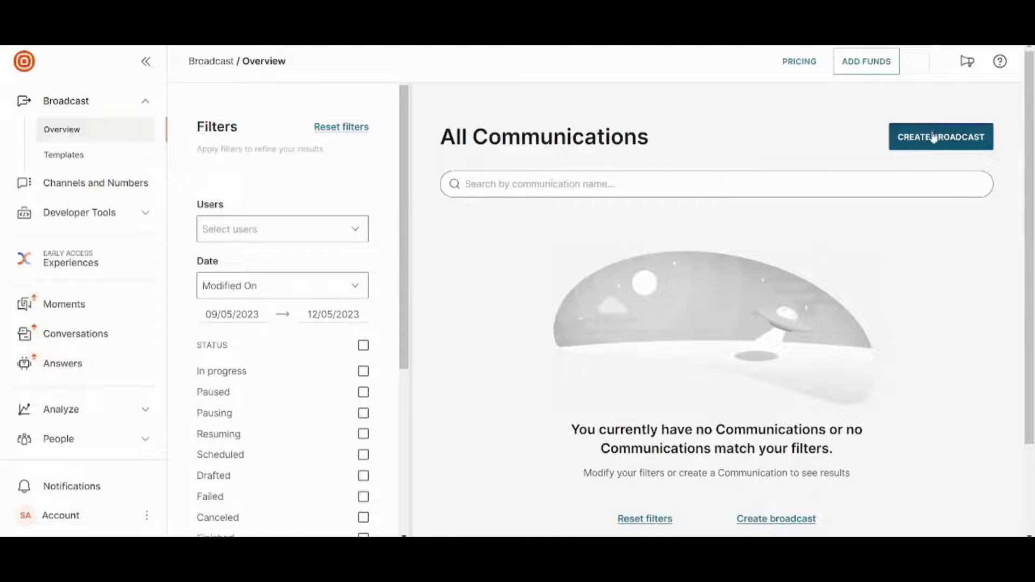
{"action": "left_click", "coordinate": [923, 139]}
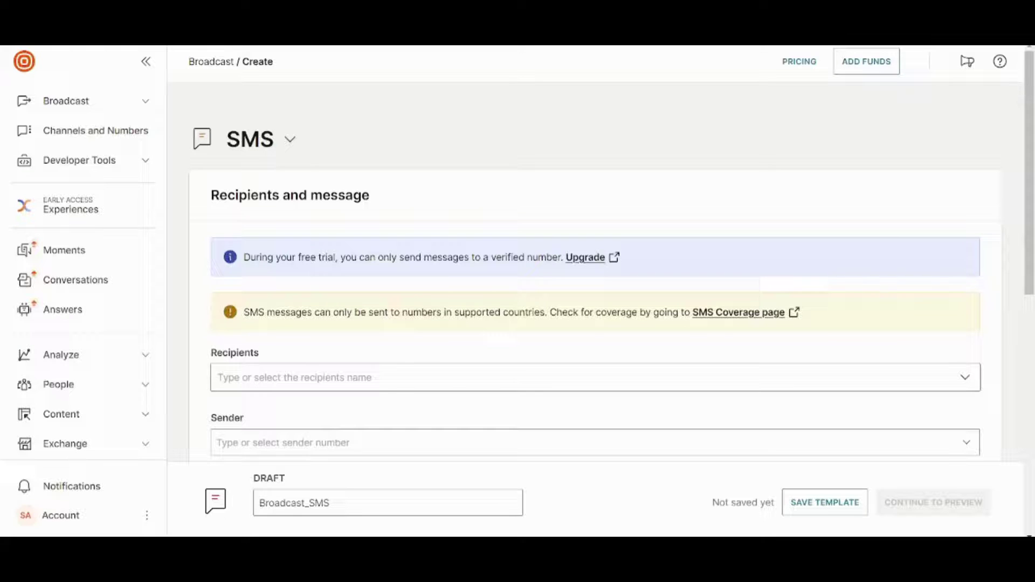
{"action": "scroll", "coordinate": [1014, 173], "scroll_direction": "down", "scroll_amount": 4}
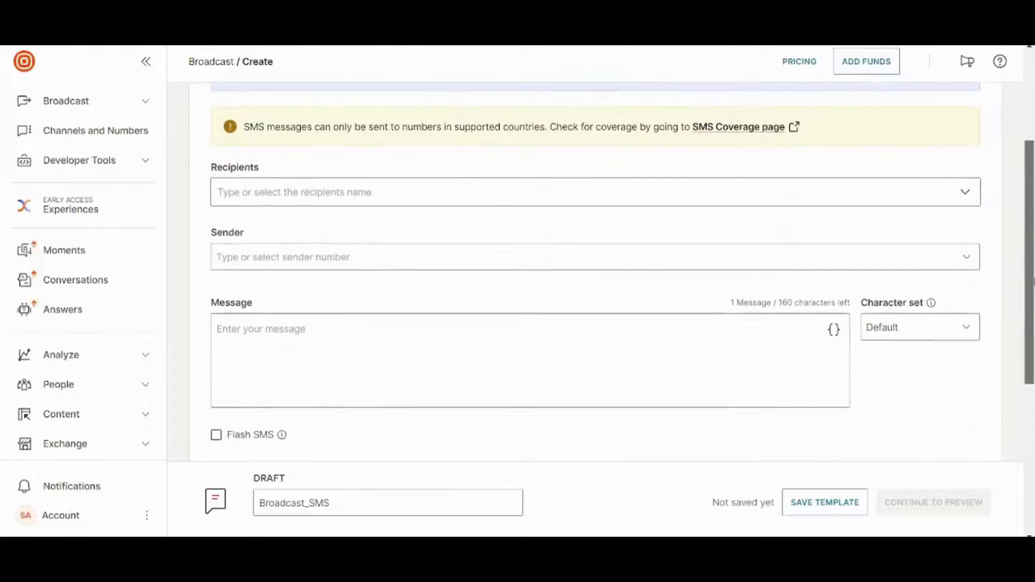
{"action": "left_click", "coordinate": [369, 205]}
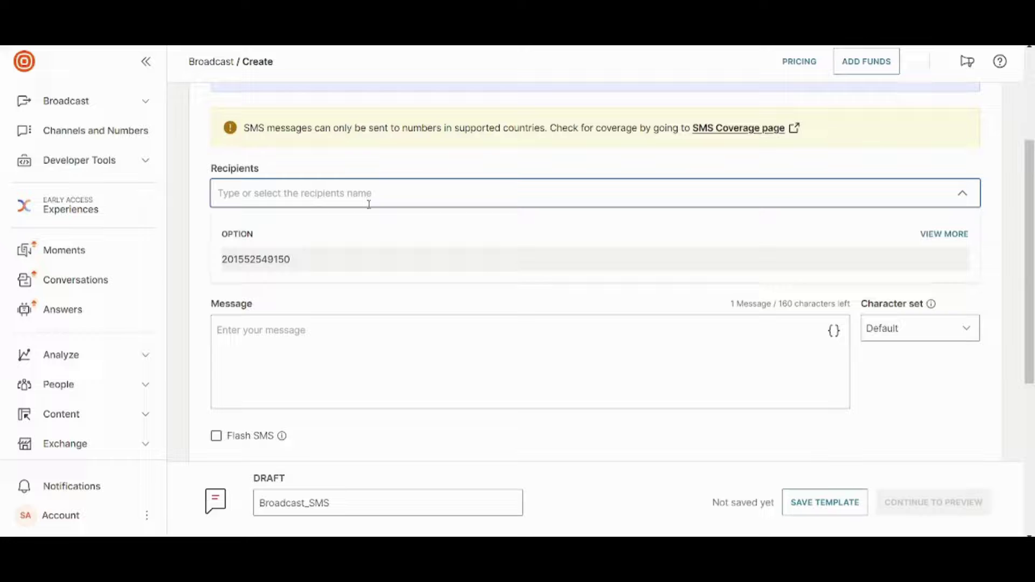
{"action": "left_click", "coordinate": [361, 258]}
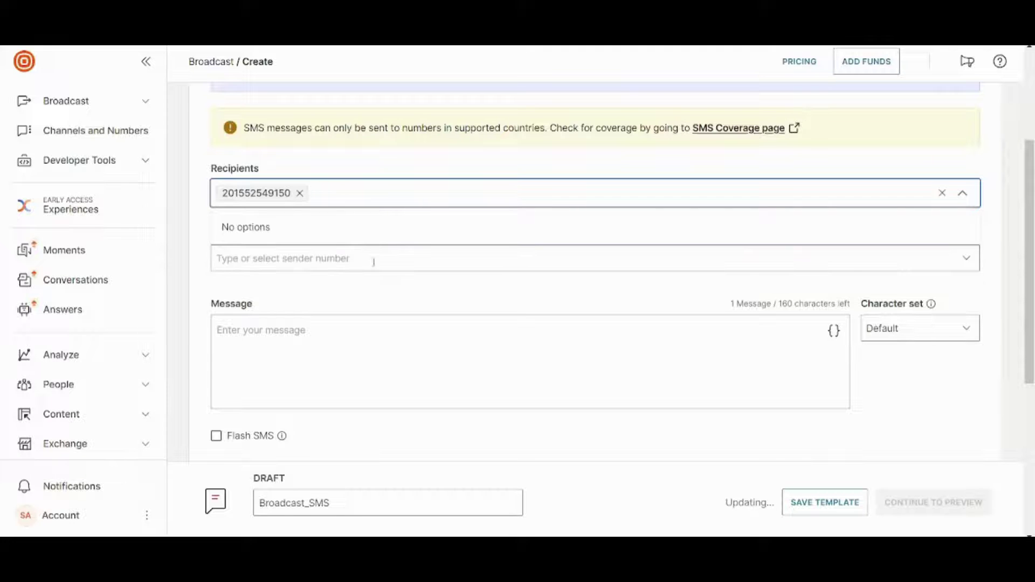
{"action": "left_click", "coordinate": [340, 259]}
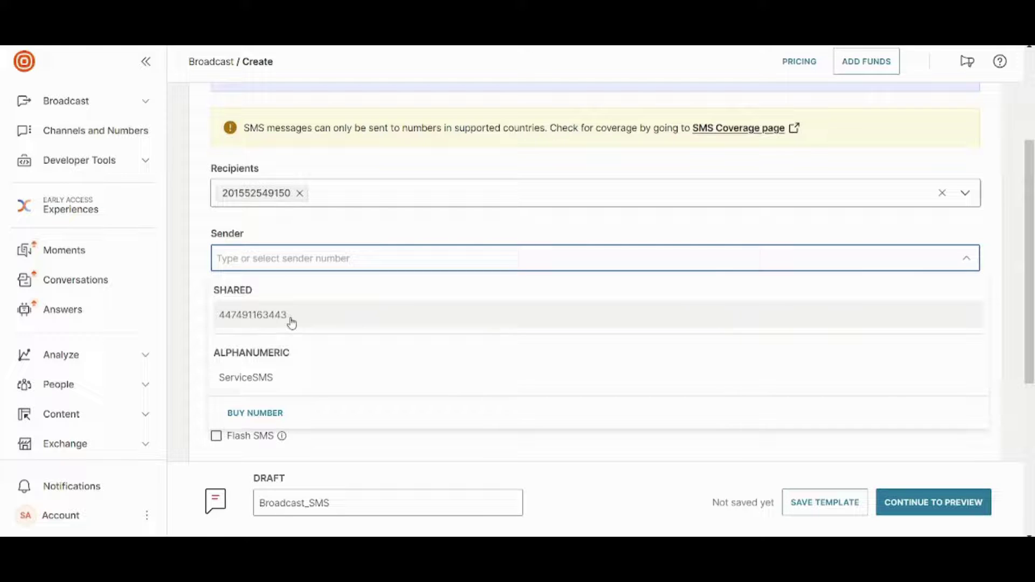
{"action": "left_click", "coordinate": [291, 321]}
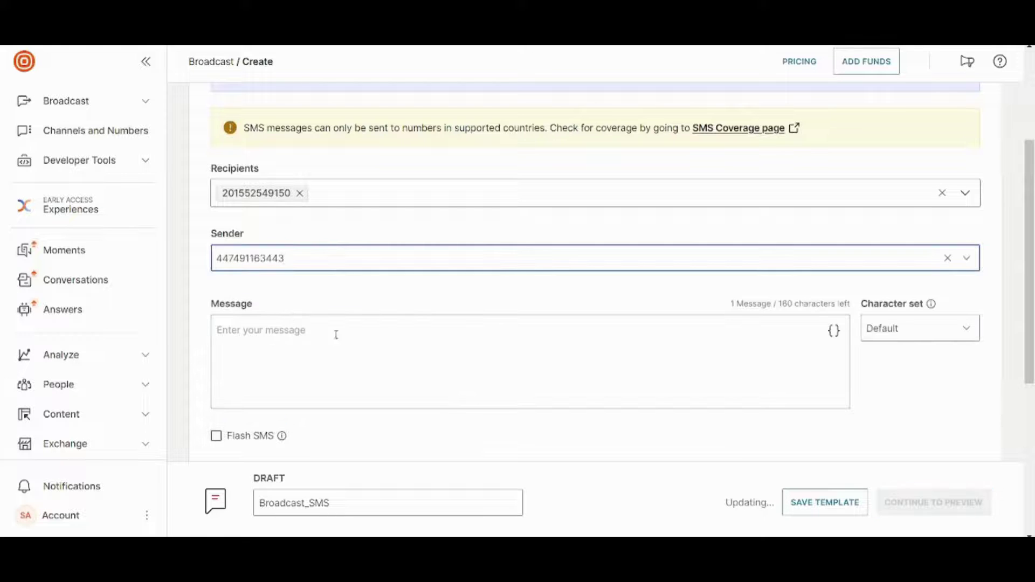
{"action": "left_click", "coordinate": [398, 346]}
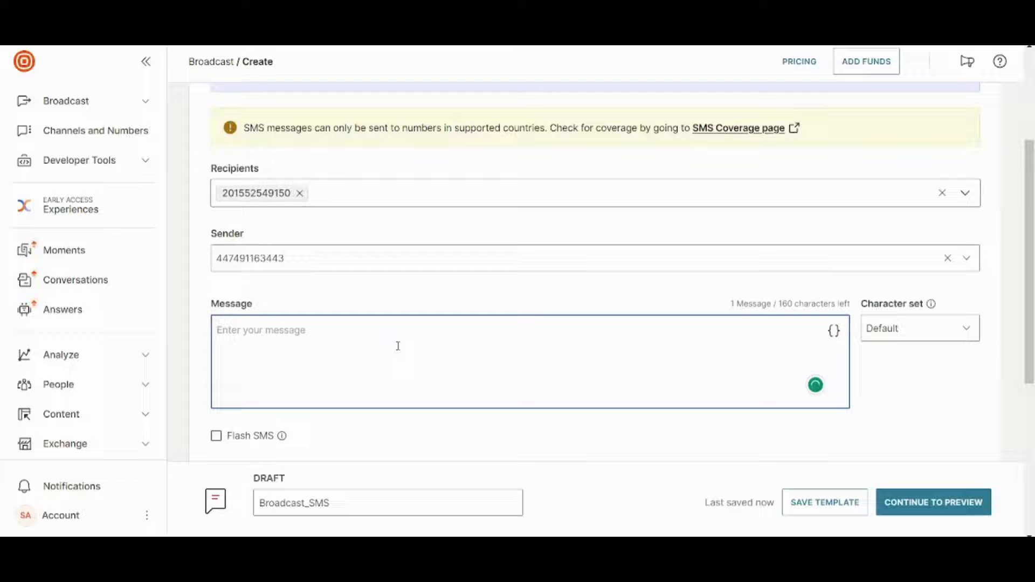
Write the SMS 'Hi There. Are you interested in subscribing to my YouTube Channel?', correcting 'subscribing'.
{"action": "type", "text": "Hi"}
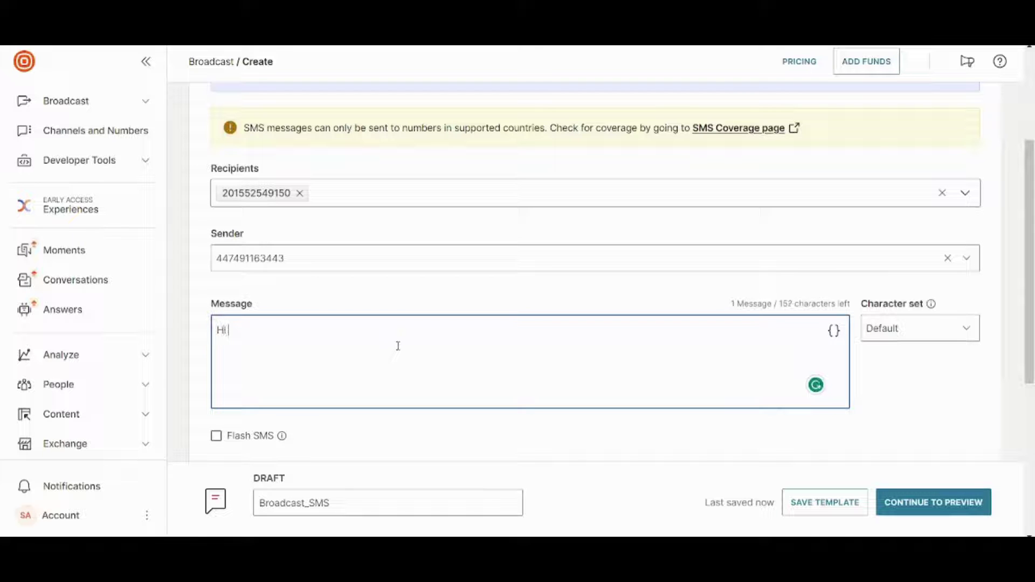
{"action": "type", "text": " There. "}
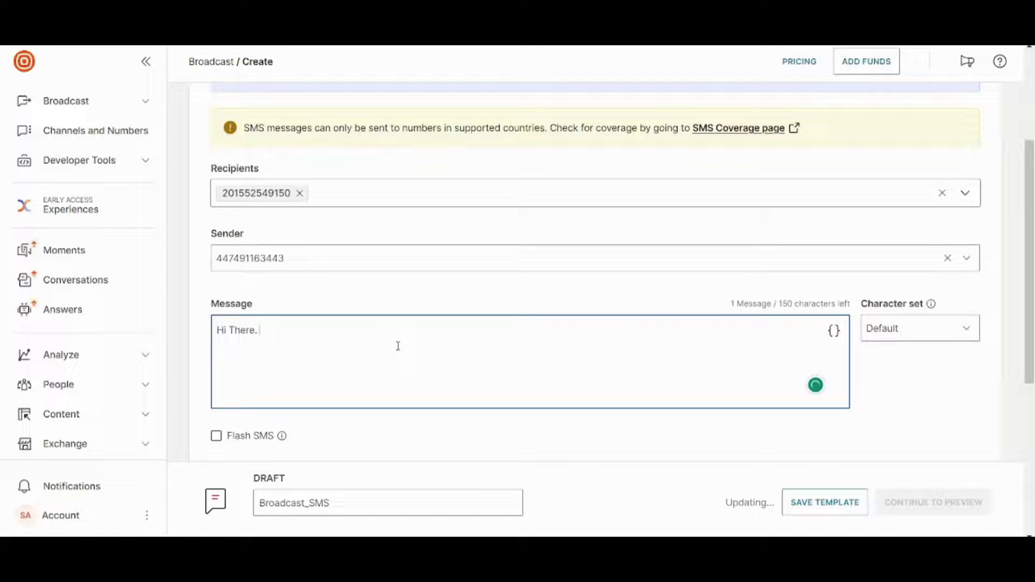
{"action": "type", "text": "Are you i"}
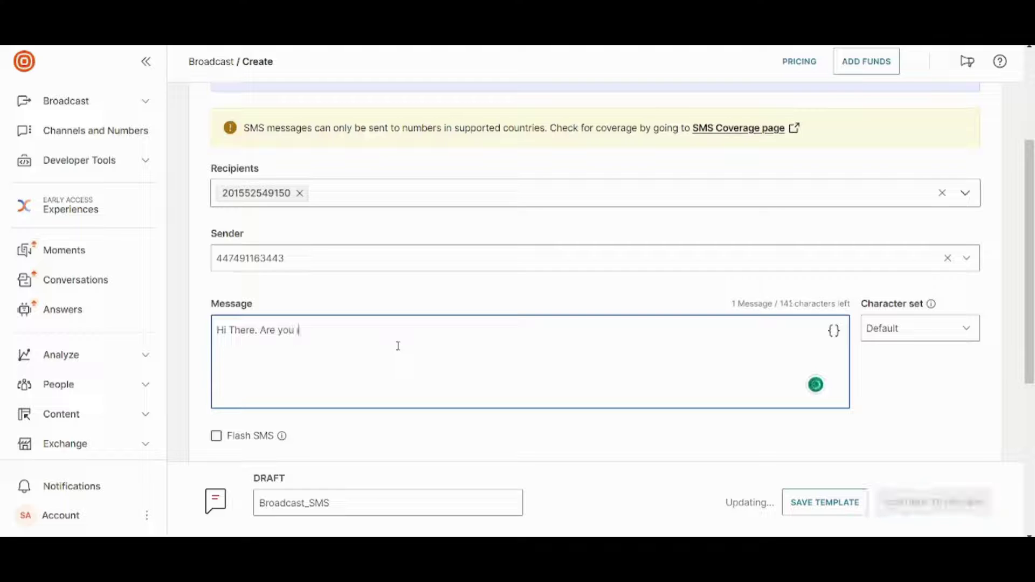
{"action": "type", "text": "nterested in su"}
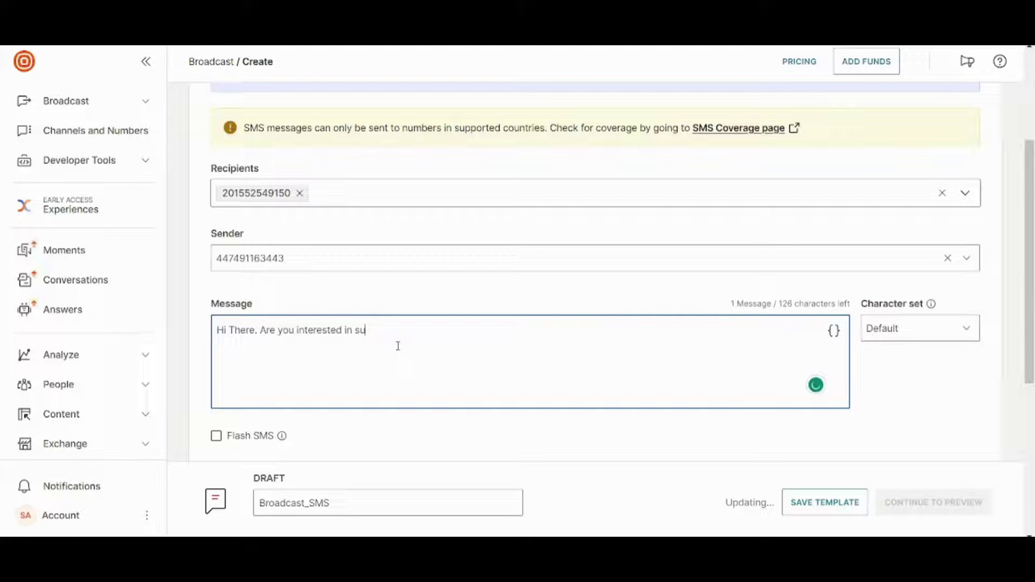
{"action": "type", "text": "bscript"}
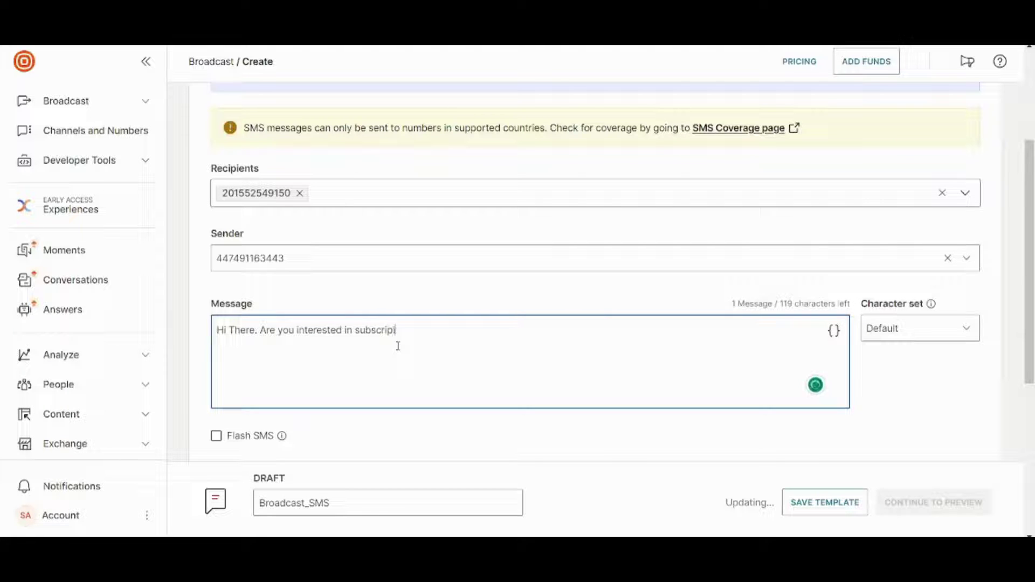
{"action": "type", "text": "ng to my Y"}
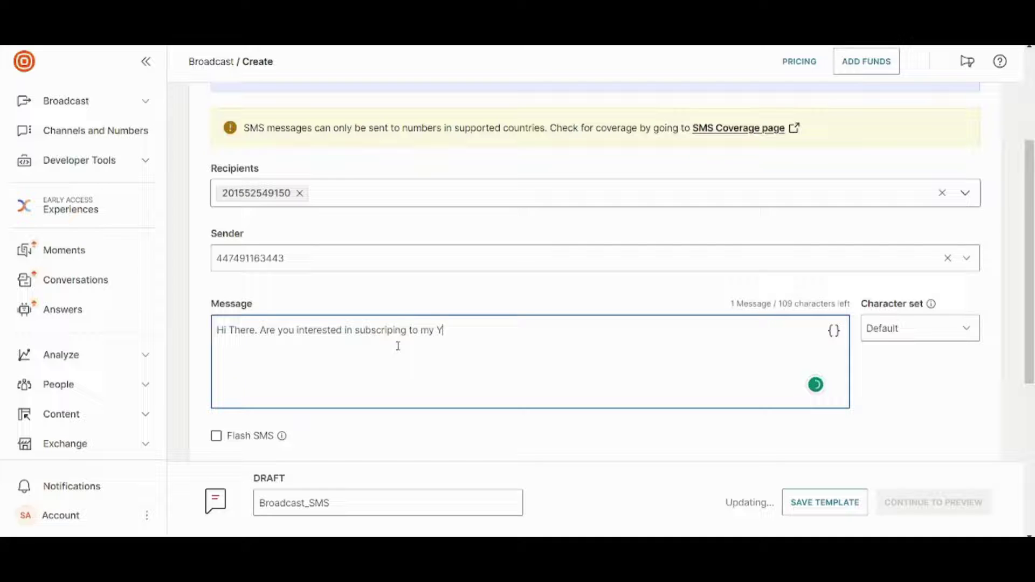
{"action": "type", "text": "ouTube Channel?"}
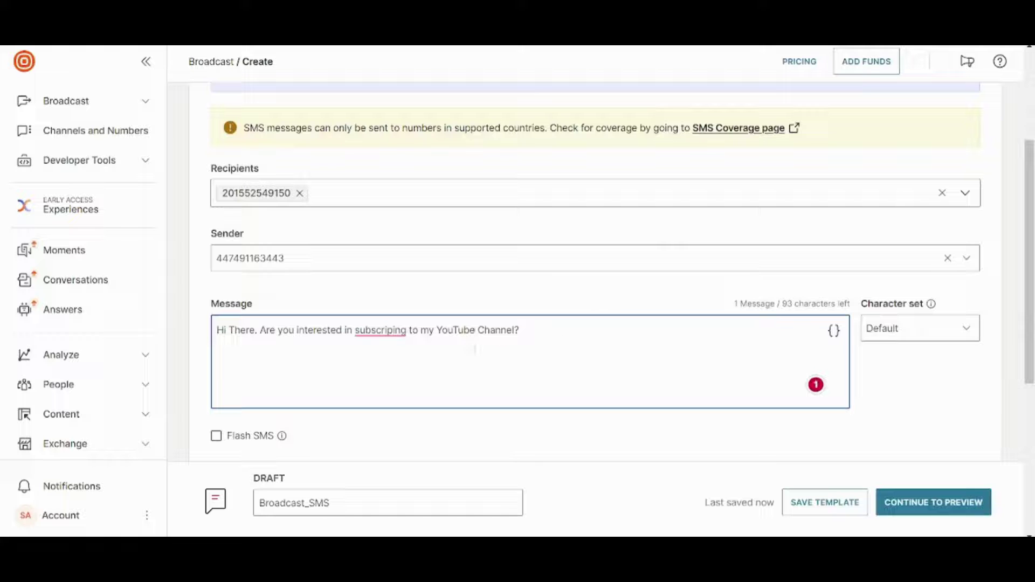
{"action": "left_click", "coordinate": [393, 330]}
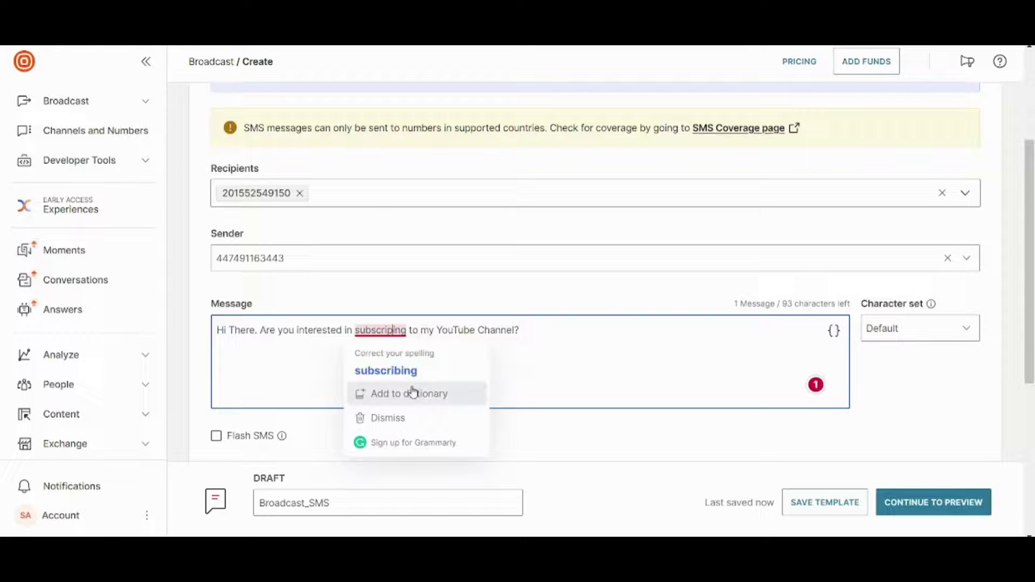
{"action": "left_click", "coordinate": [410, 371]}
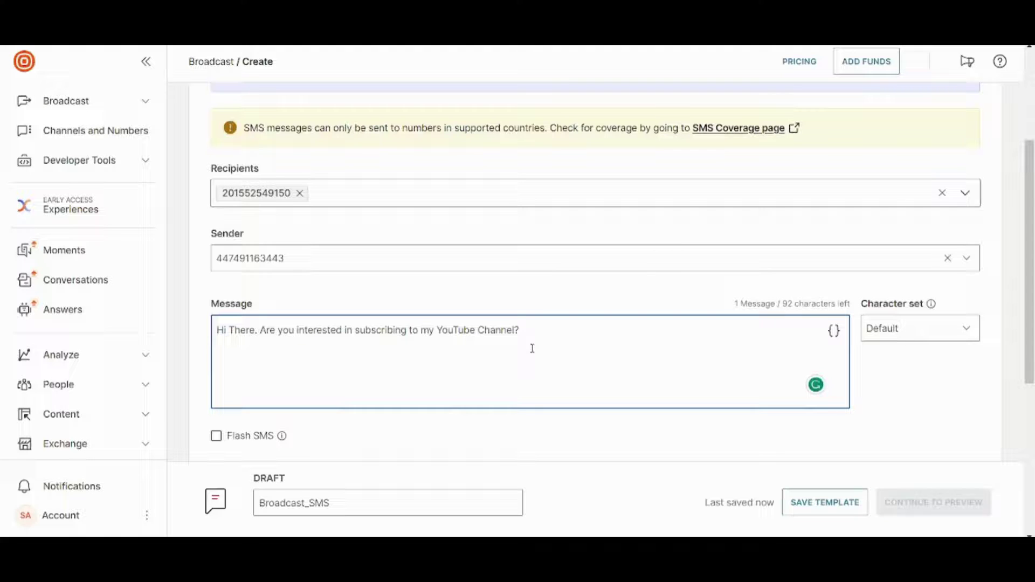
{"action": "key", "text": "Return"}
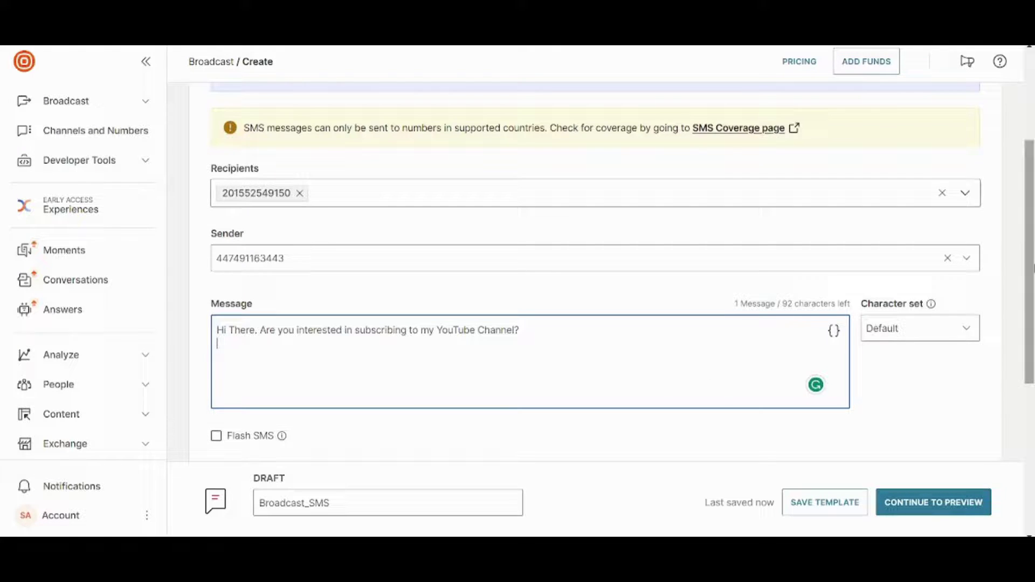
{"action": "scroll", "coordinate": [1029, 259], "scroll_direction": "down", "scroll_amount": 1}
{"action": "scroll", "coordinate": [595, 323], "scroll_direction": "down", "scroll_amount": 5}
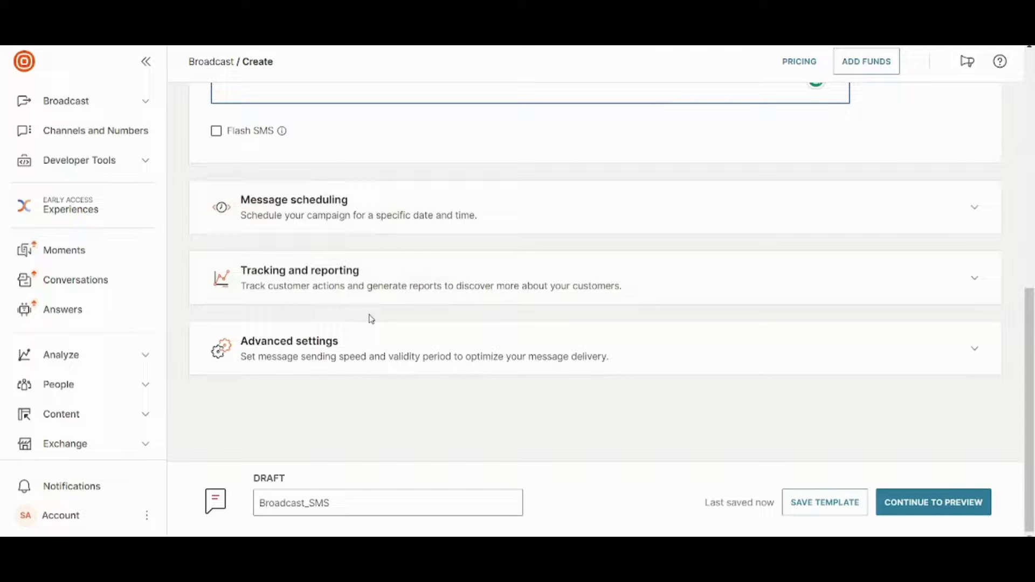
Preview and launch Broadcast_SMS so it appears as Finished in the overview.
{"action": "left_click", "coordinate": [920, 506]}
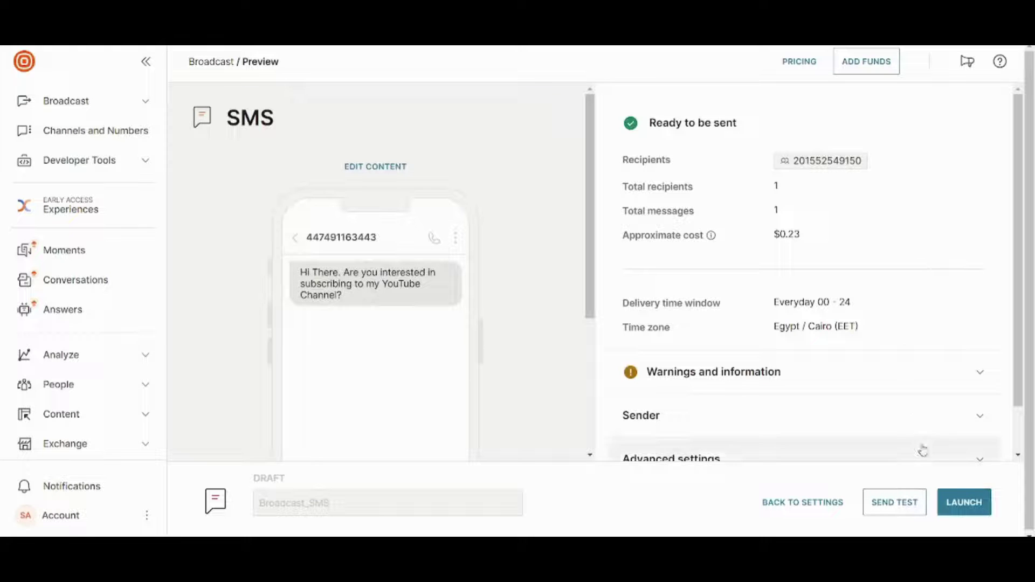
{"action": "left_click", "coordinate": [964, 506]}
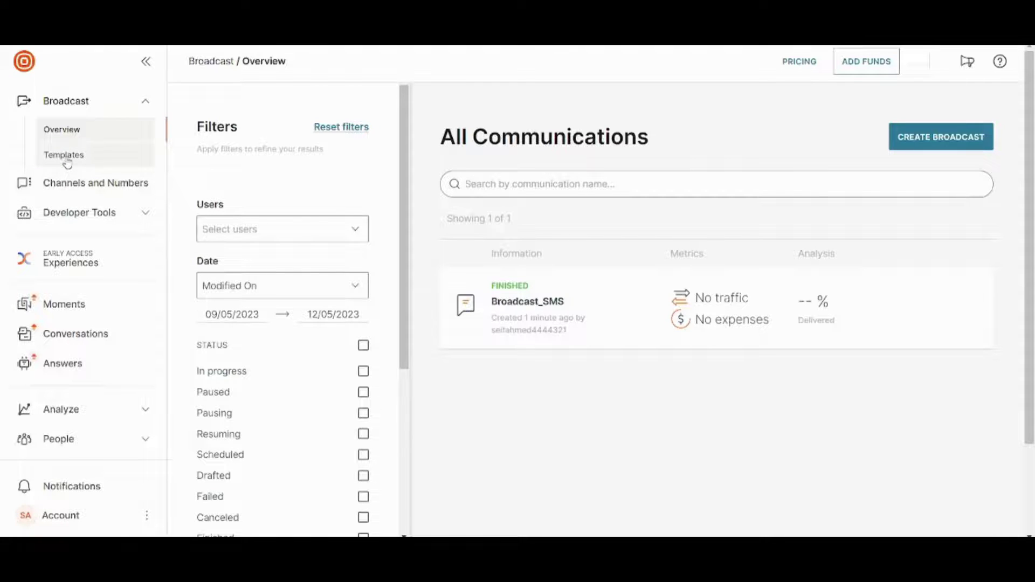
Duplicate the Signing Up template from Content Email Templates, opening 'Duplicate of: Signing Up'.
{"action": "left_click", "coordinate": [66, 156]}
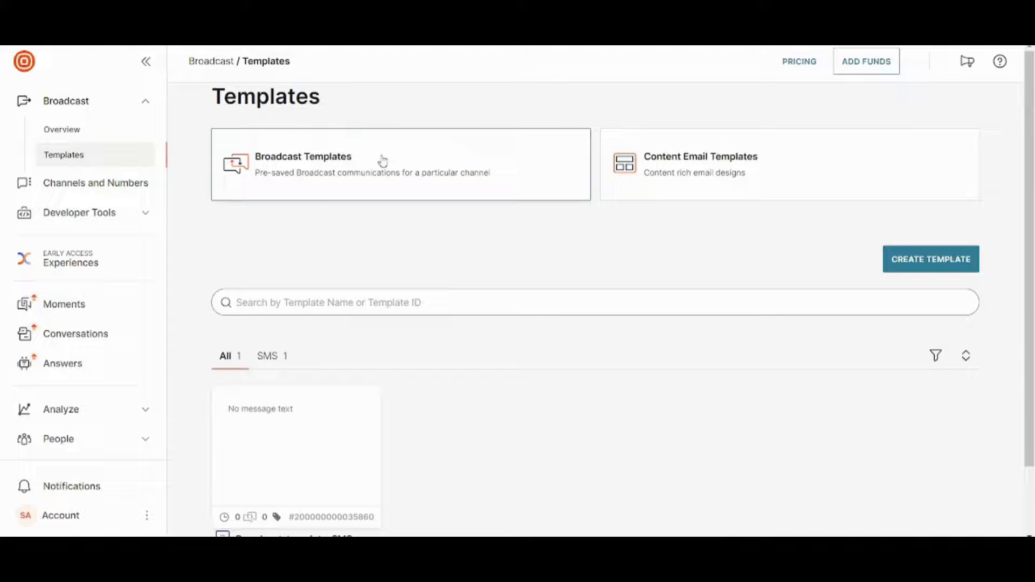
{"action": "left_click", "coordinate": [740, 165]}
{"action": "left_click_drag", "start_coordinate": [1030, 167], "coordinate": [1031, 226]}
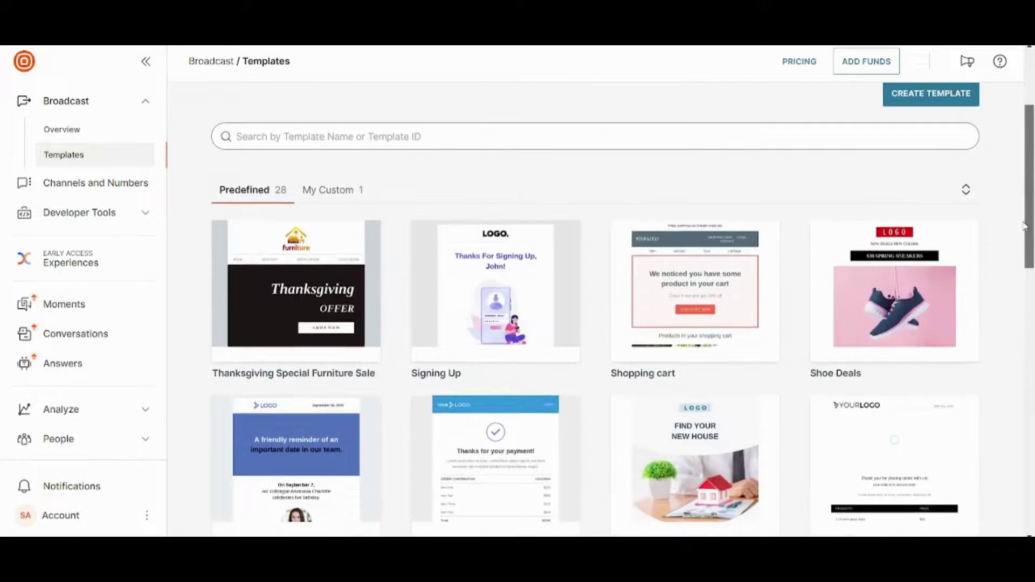
{"action": "mouse_move", "coordinate": [451, 263]}
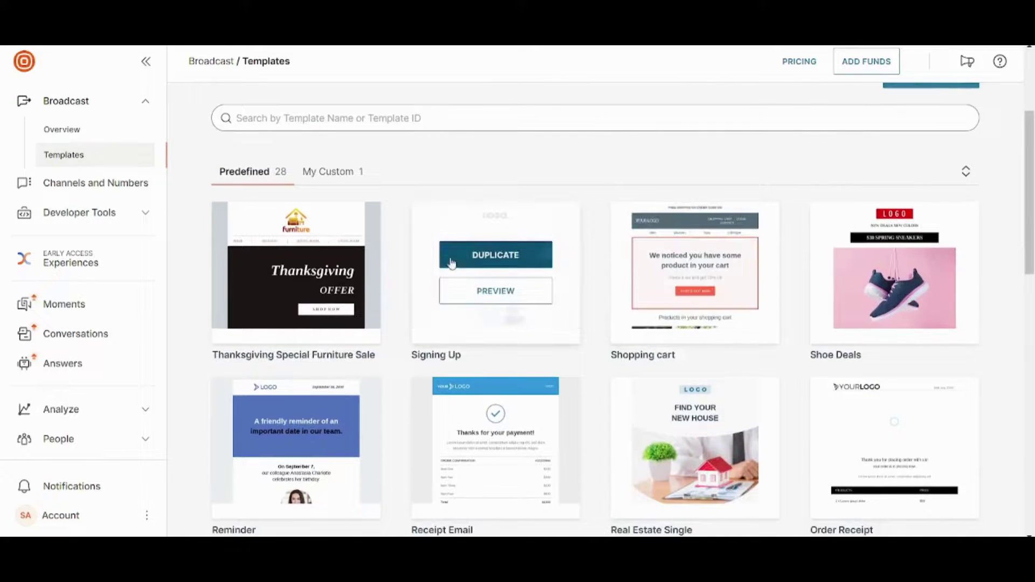
{"action": "left_click", "coordinate": [504, 265]}
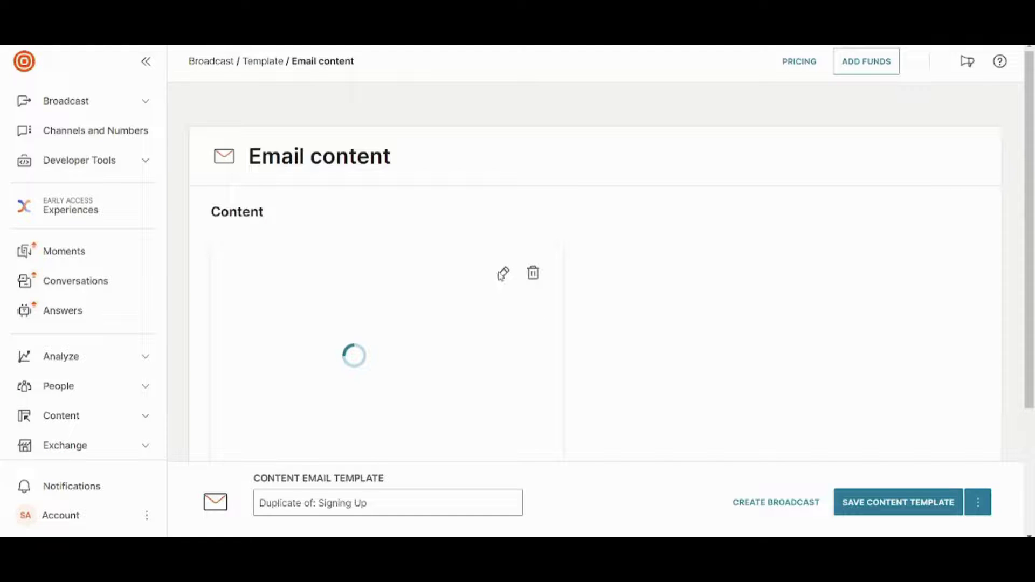
{"action": "scroll", "coordinate": [458, 125], "scroll_direction": "down", "scroll_amount": 1}
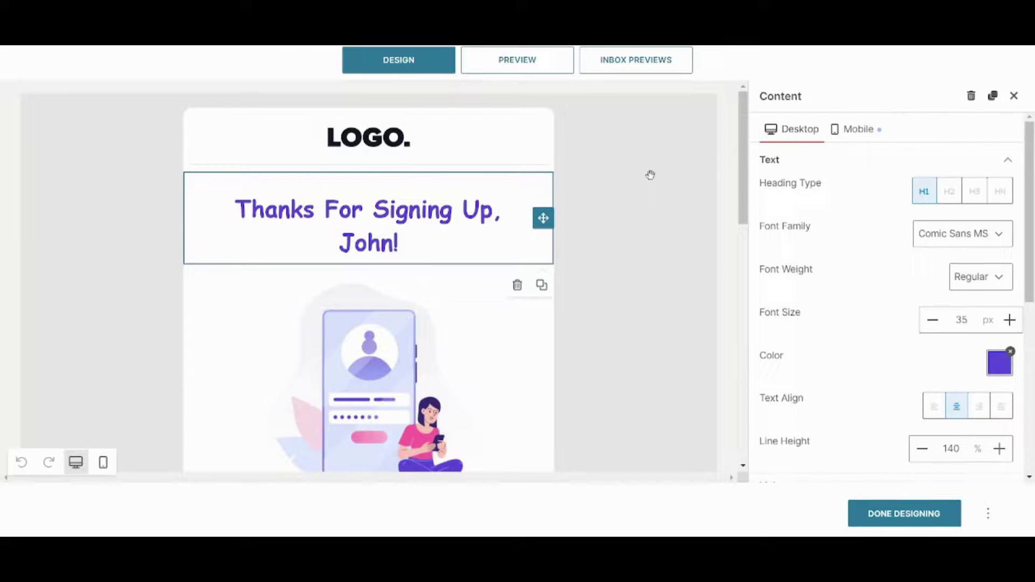
{"action": "left_click_drag", "start_coordinate": [855, 319], "coordinate": [625, 171]}
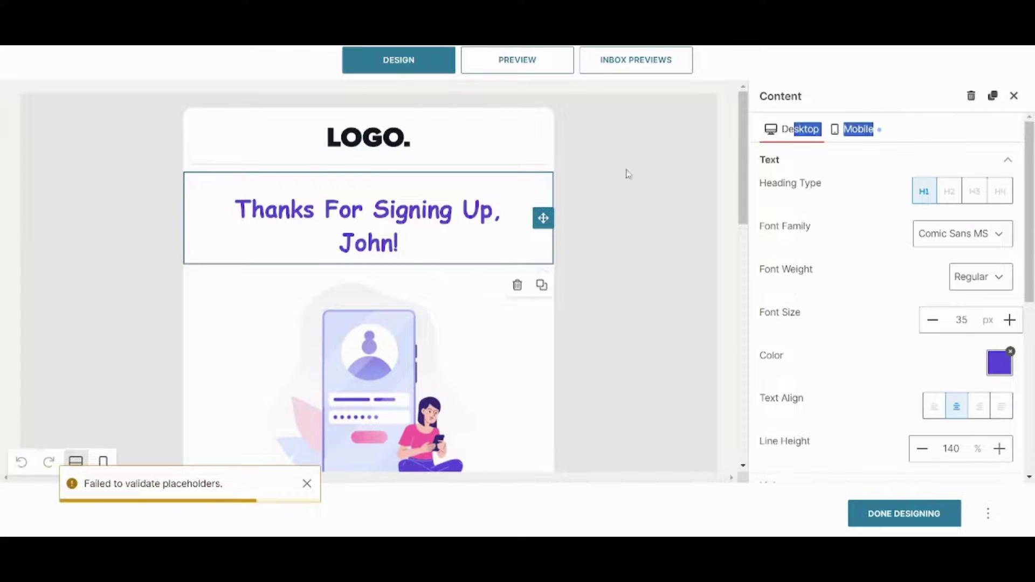
{"action": "left_click", "coordinate": [366, 153]}
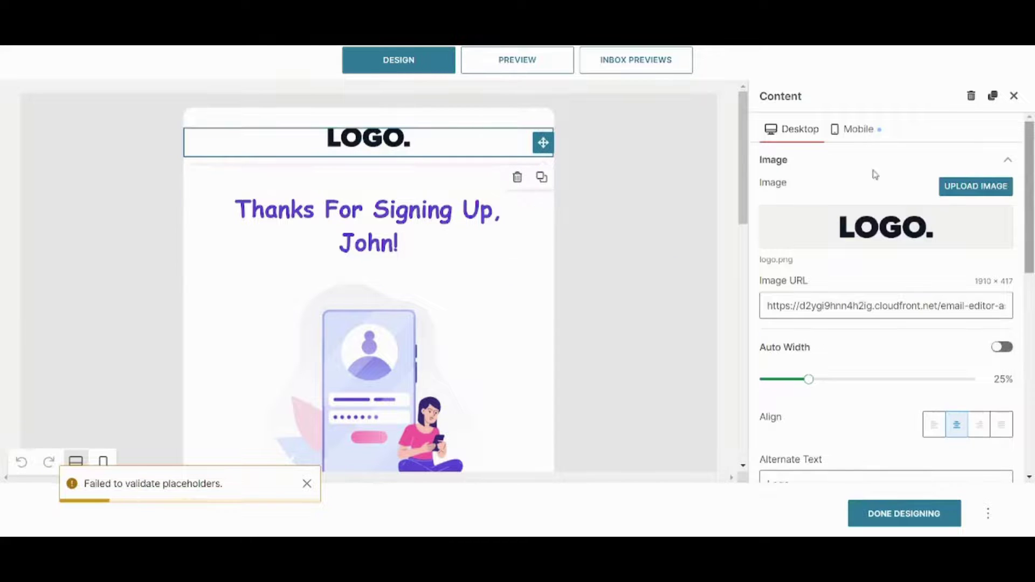
{"action": "left_click_drag", "start_coordinate": [1031, 192], "coordinate": [1017, 176]}
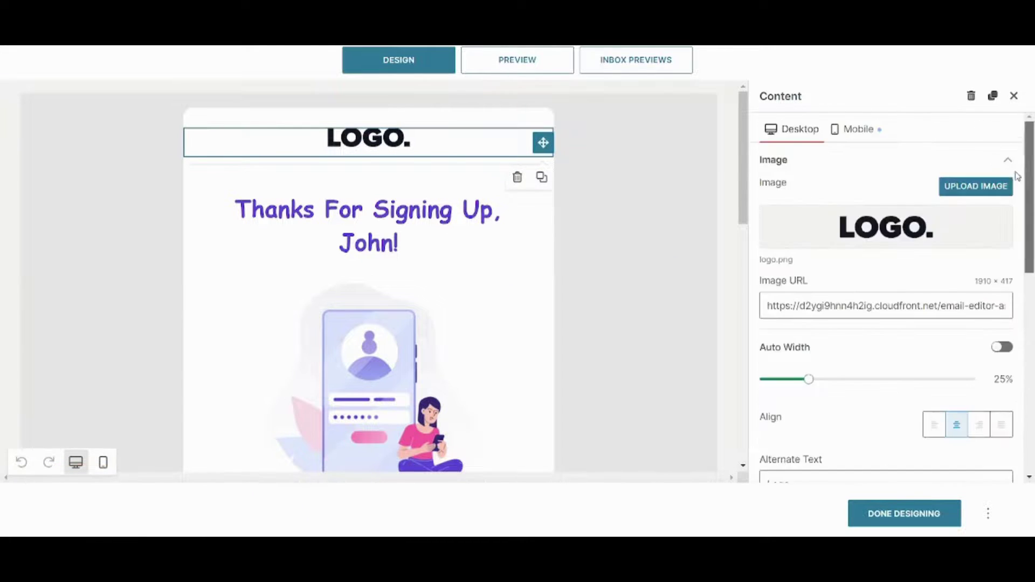
{"action": "left_click", "coordinate": [1013, 96]}
{"action": "left_click_drag", "start_coordinate": [781, 124], "coordinate": [781, 148]}
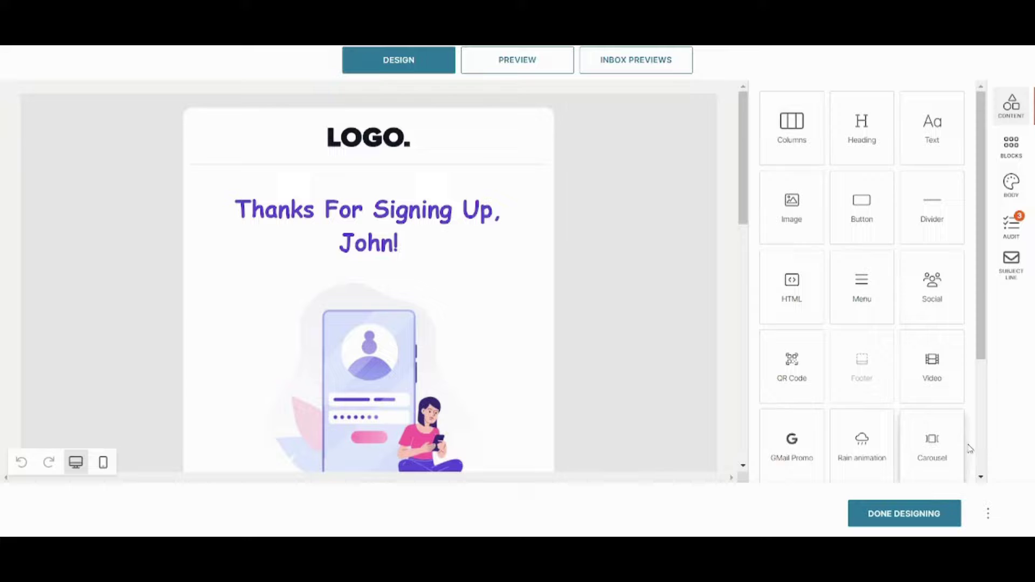
{"action": "left_click_drag", "start_coordinate": [986, 286], "coordinate": [989, 457]}
{"action": "left_click", "coordinate": [903, 512]}
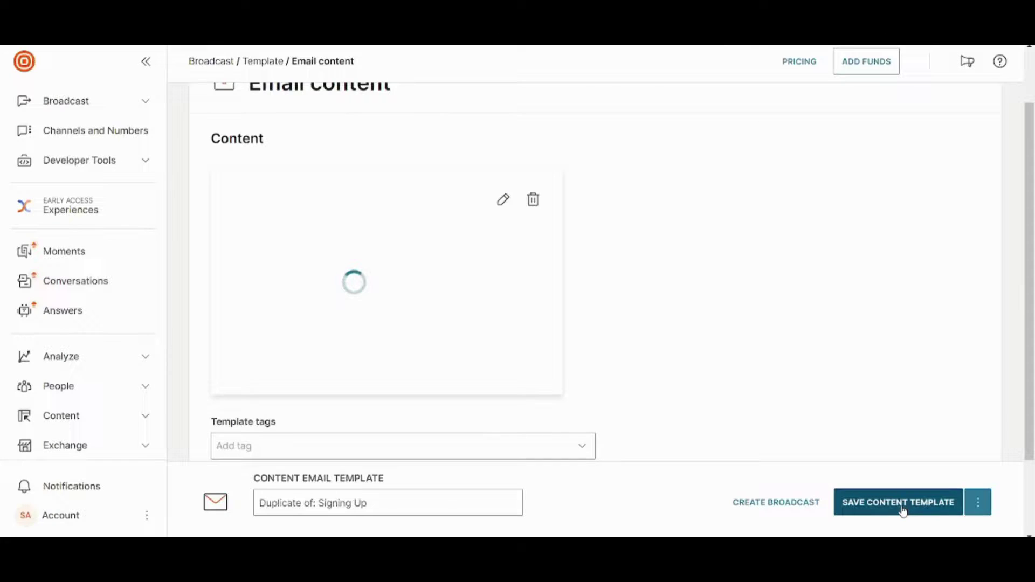
{"action": "left_click", "coordinate": [978, 509]}
{"action": "left_click", "coordinate": [802, 431]}
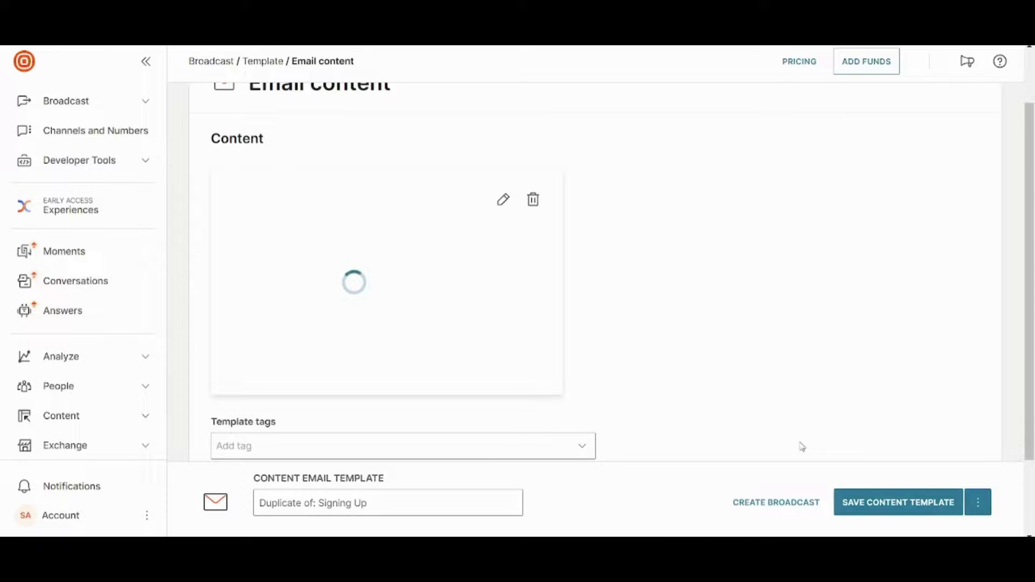
{"action": "left_click", "coordinate": [796, 505]}
{"action": "scroll", "coordinate": [436, 423], "scroll_direction": "down", "scroll_amount": 2}
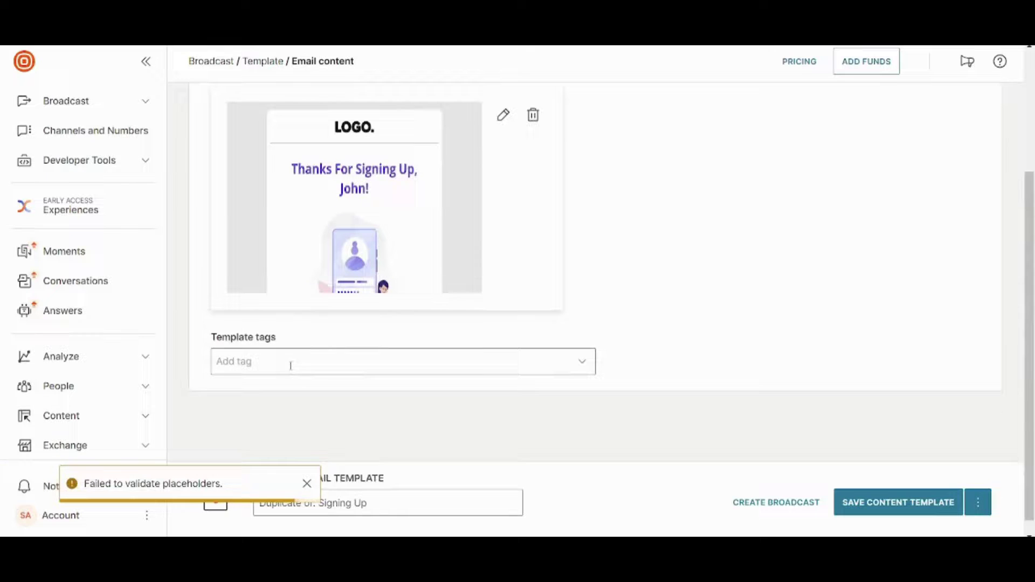
{"action": "scroll", "coordinate": [291, 366], "scroll_direction": "up", "scroll_amount": 2}
{"action": "scroll", "coordinate": [290, 366], "scroll_direction": "down", "scroll_amount": 1}
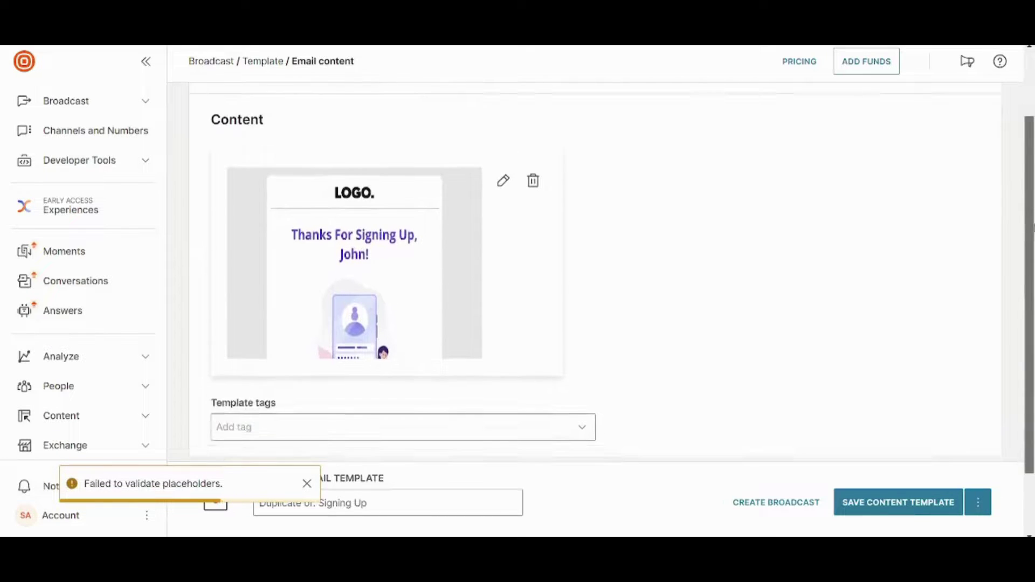
{"action": "scroll", "coordinate": [940, 395], "scroll_direction": "down", "scroll_amount": 2}
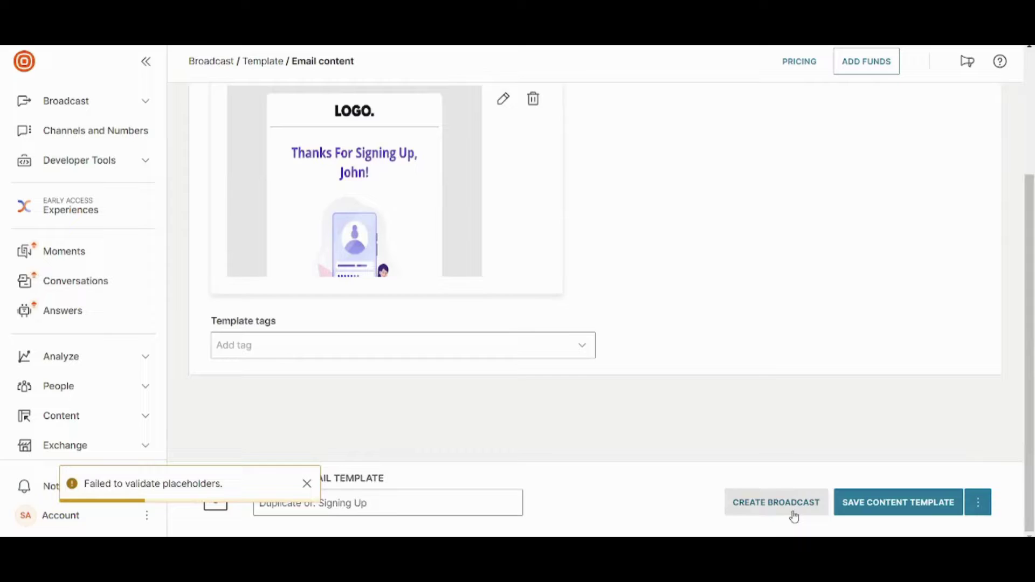
Create an email broadcast from this template and add the verified email address as recipient.
{"action": "left_click", "coordinate": [776, 502]}
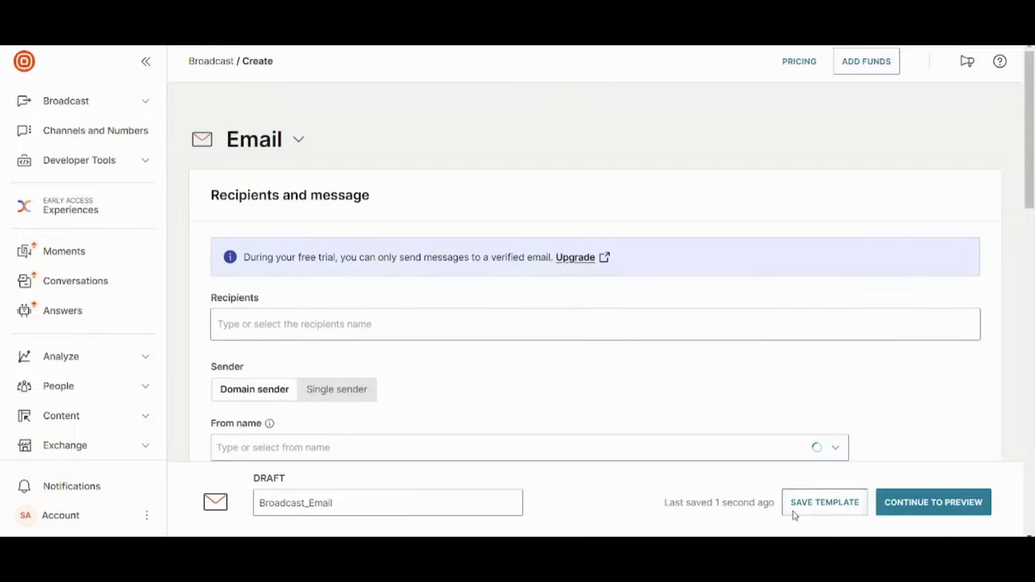
{"action": "scroll", "coordinate": [947, 219], "scroll_direction": "down", "scroll_amount": 2}
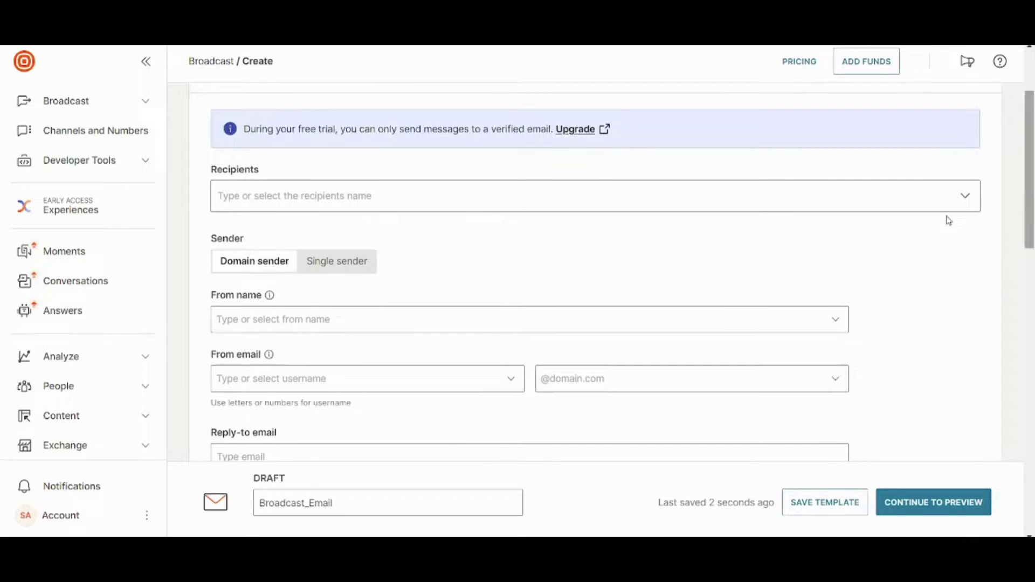
{"action": "left_click", "coordinate": [621, 209]}
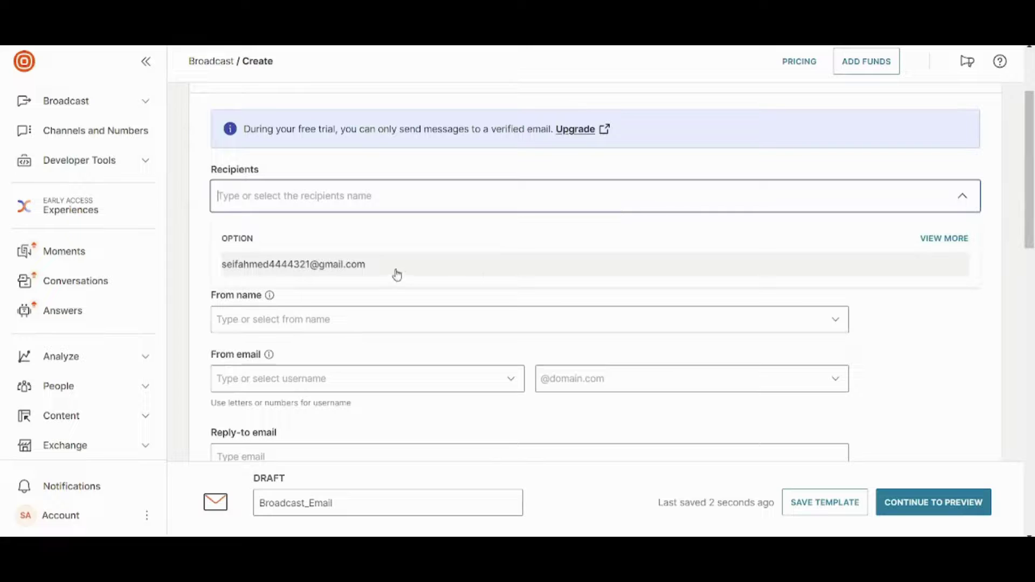
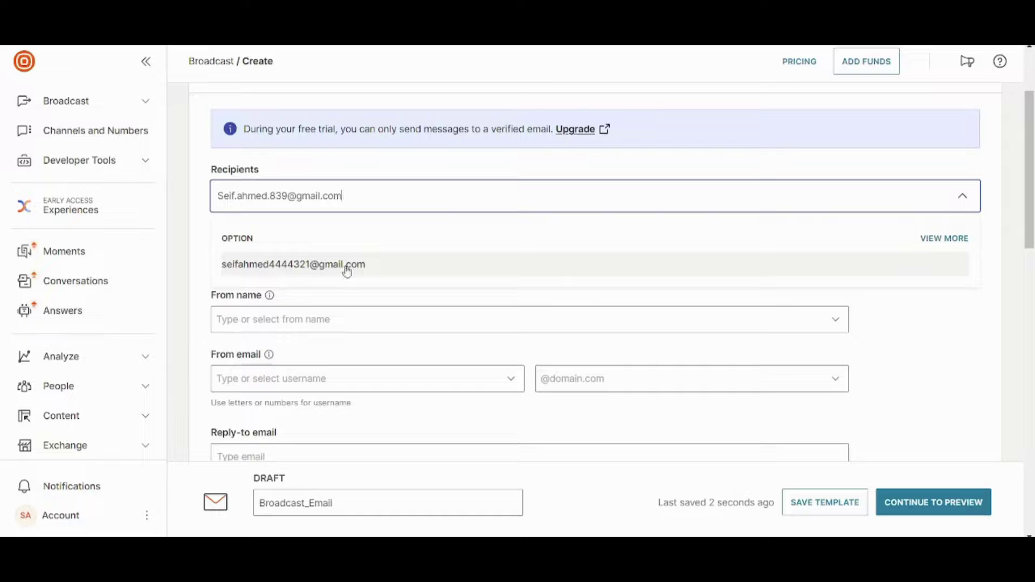
{"action": "left_click", "coordinate": [145, 387]}
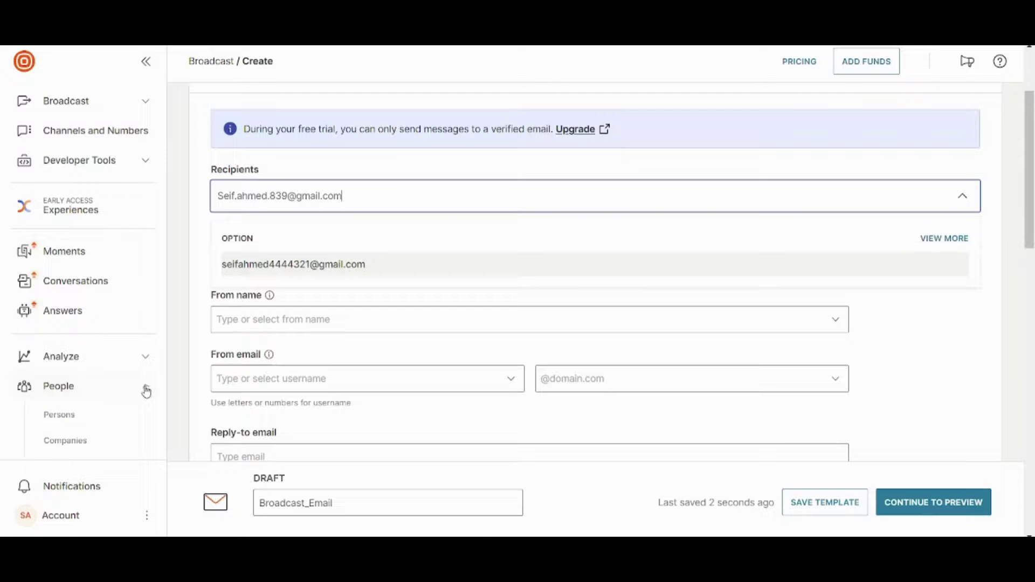
{"action": "left_click", "coordinate": [397, 196]}
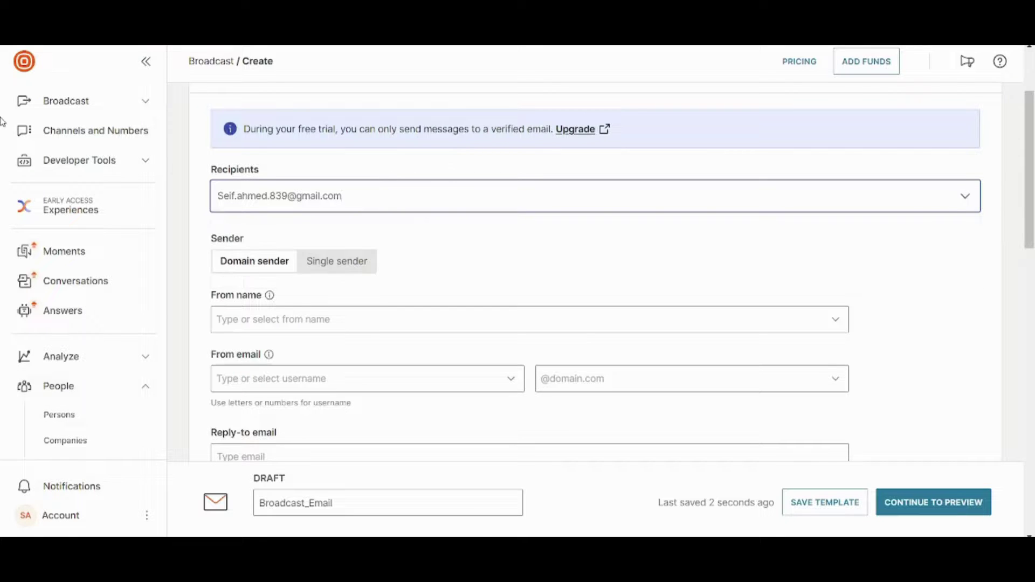
{"action": "key", "text": "BackSpace"}
{"action": "key", "text": "BackSpace"}
{"action": "key", "text": "BackSpace"}
{"action": "key", "text": "BackSpace"}
{"action": "key", "text": "BackSpace"}
{"action": "key", "text": "BackSpace"}
{"action": "key", "text": "BackSpace"}
{"action": "key", "text": "BackSpace"}
{"action": "key", "text": "BackSpace"}
{"action": "key", "text": "BackSpace"}
{"action": "key", "text": "BackSpace"}
{"action": "key", "text": "BackSpace"}
{"action": "key", "text": "BackSpace"}
{"action": "key", "text": "BackSpace"}
{"action": "key", "text": "BackSpace"}
{"action": "key", "text": "BackSpace"}
{"action": "key", "text": "BackSpace"}
{"action": "key", "text": "BackSpace"}
{"action": "key", "text": "BackSpace"}
{"action": "key", "text": "BackSpace"}
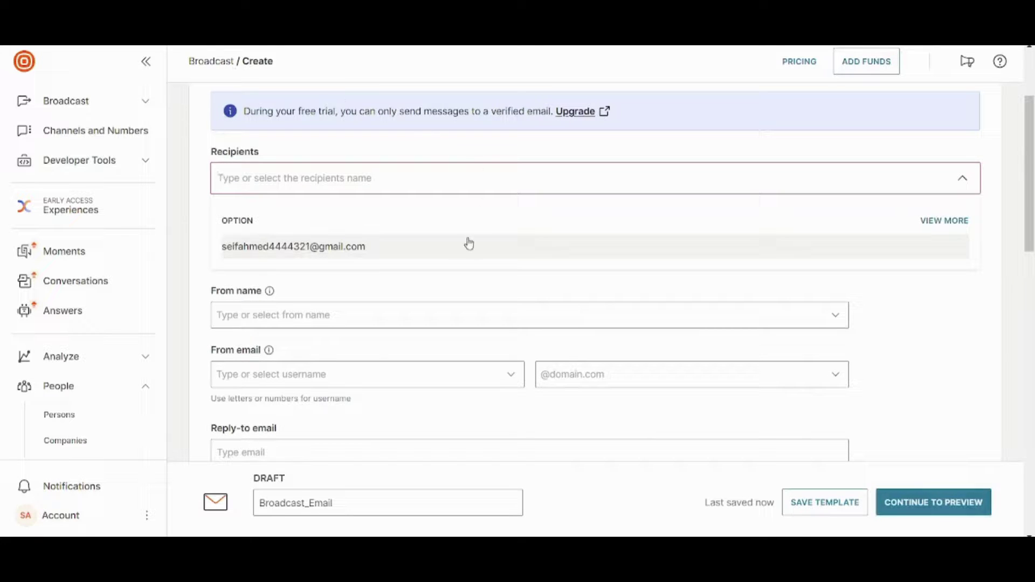
{"action": "left_click", "coordinate": [454, 246]}
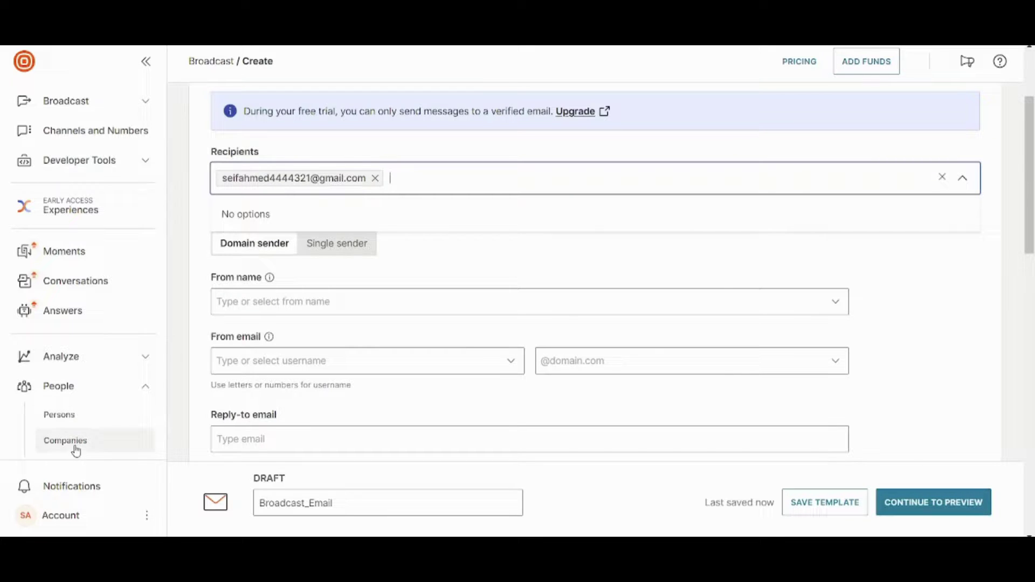
Scroll through the broadcast form and try continuing to the preview, which reports missing information.
{"action": "left_click", "coordinate": [604, 291]}
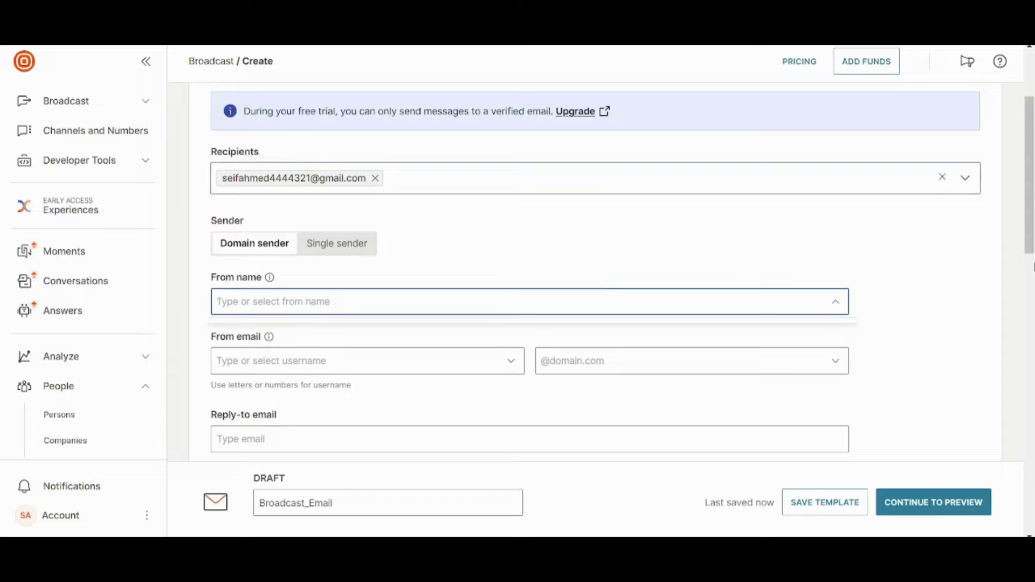
{"action": "scroll", "coordinate": [593, 270], "scroll_direction": "down", "scroll_amount": 3}
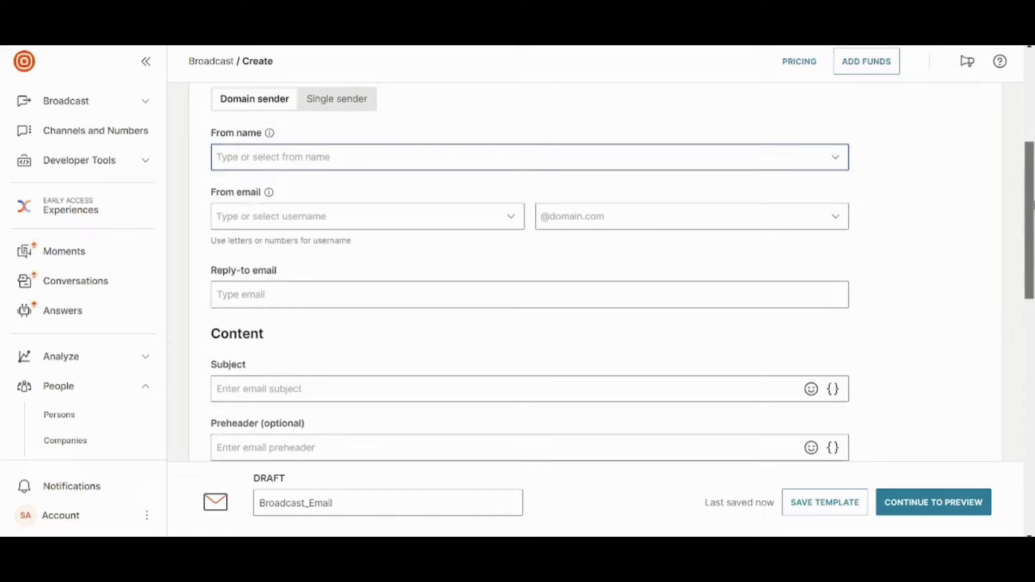
{"action": "scroll", "coordinate": [385, 277], "scroll_direction": "down", "scroll_amount": 4}
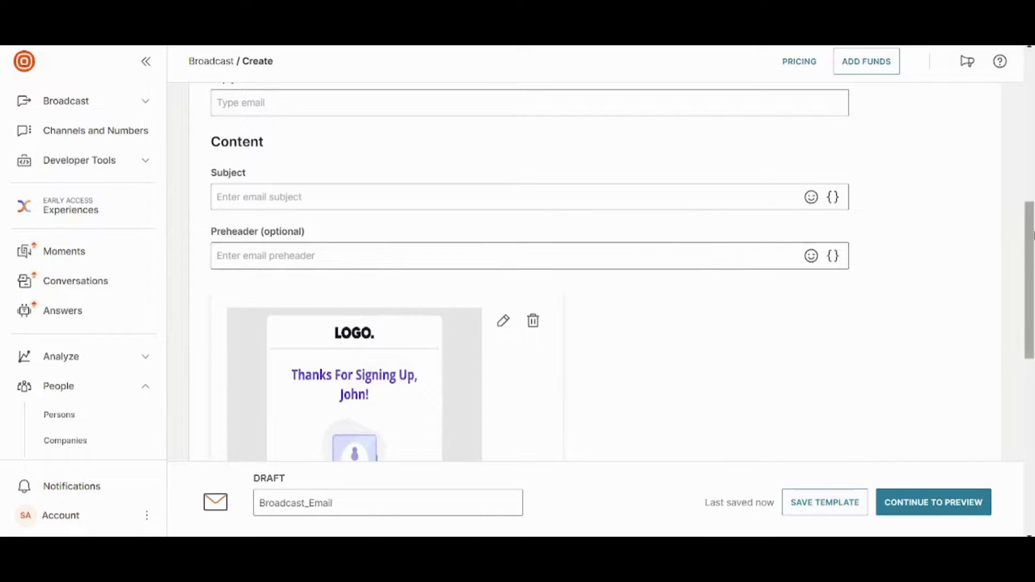
{"action": "scroll", "coordinate": [503, 329], "scroll_direction": "down", "scroll_amount": 4}
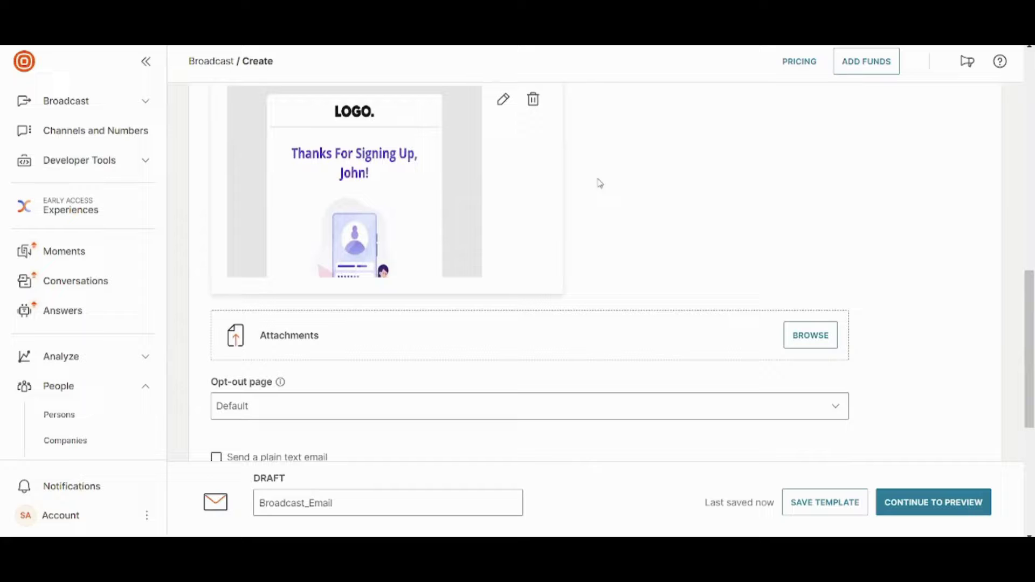
{"action": "scroll", "coordinate": [585, 141], "scroll_direction": "down", "scroll_amount": 5}
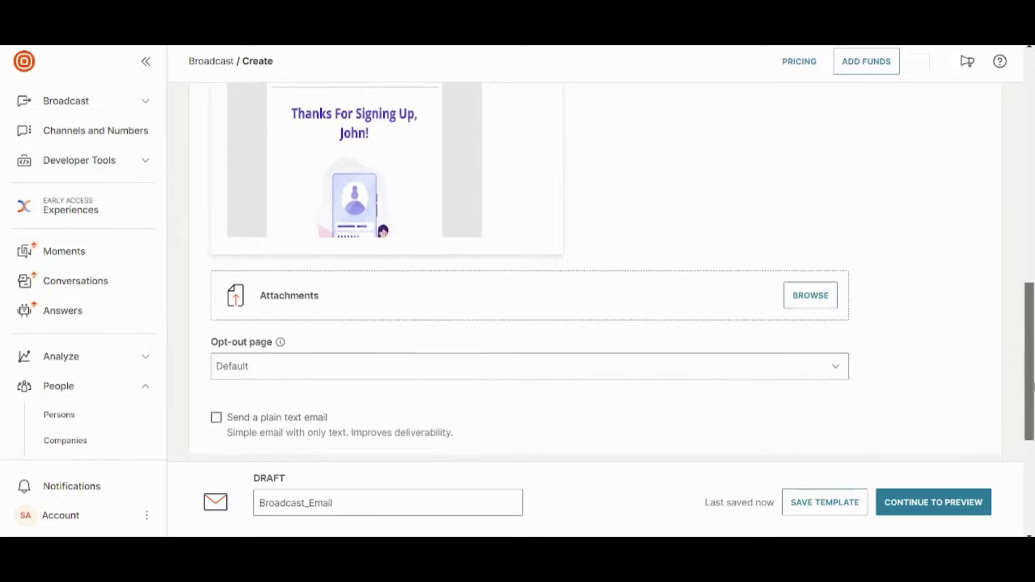
{"action": "scroll", "coordinate": [592, 297], "scroll_direction": "down", "scroll_amount": 2}
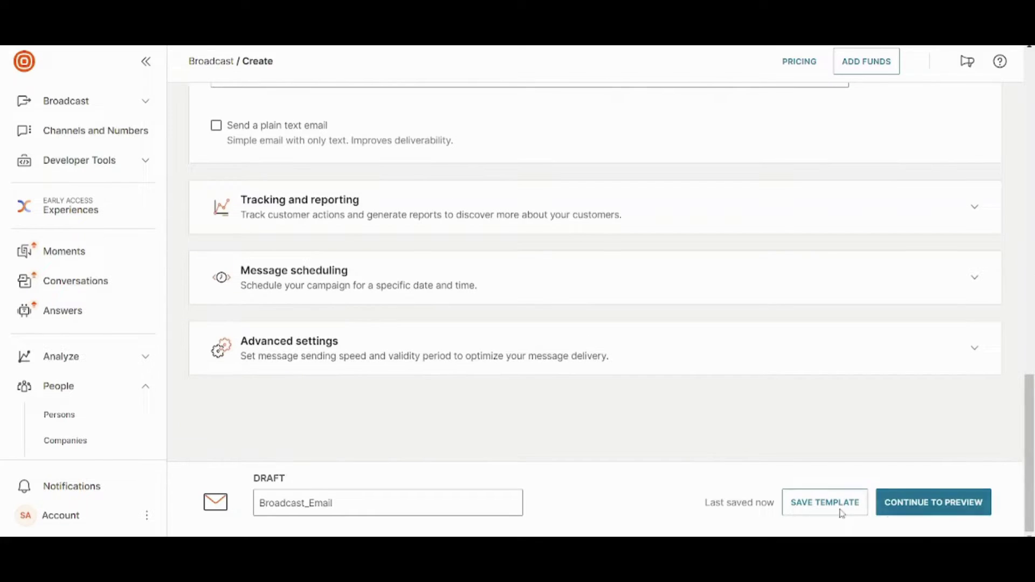
{"action": "left_click", "coordinate": [922, 508]}
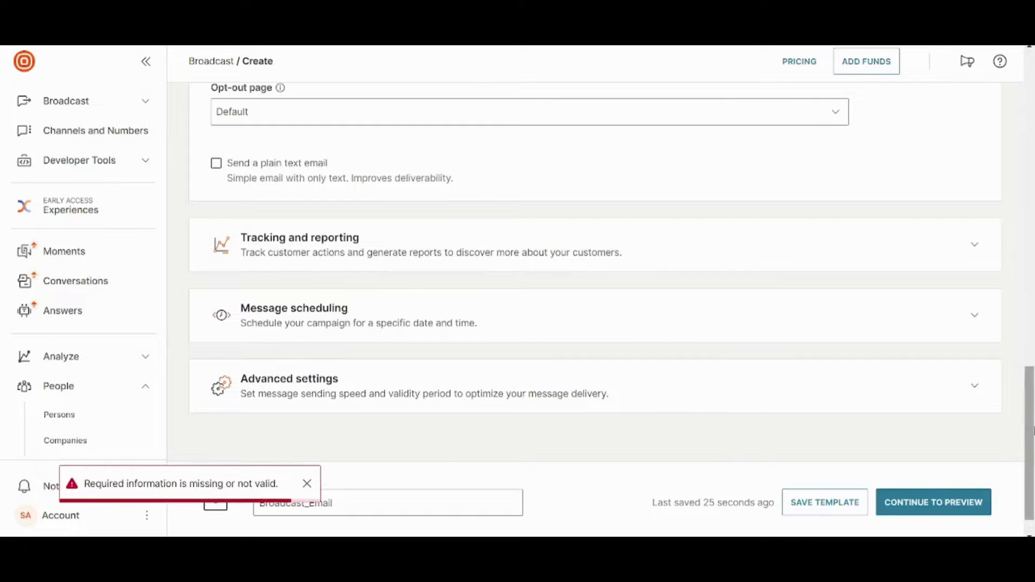
{"action": "left_click_drag", "start_coordinate": [1031, 431], "coordinate": [1026, 161]}
{"action": "left_click", "coordinate": [337, 301]}
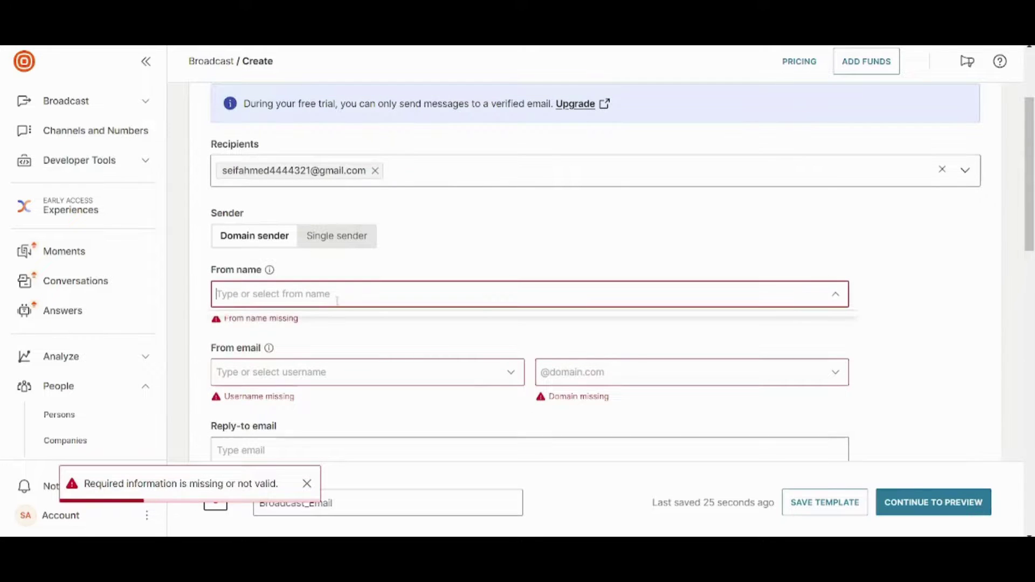
{"action": "type", "text": "Seif"}
{"action": "key", "text": "Tab"}
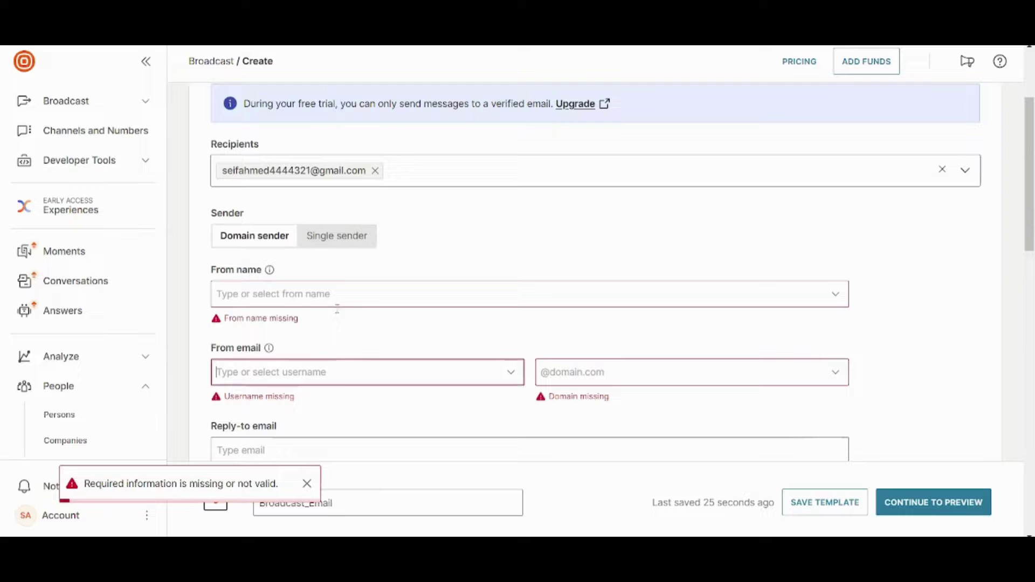
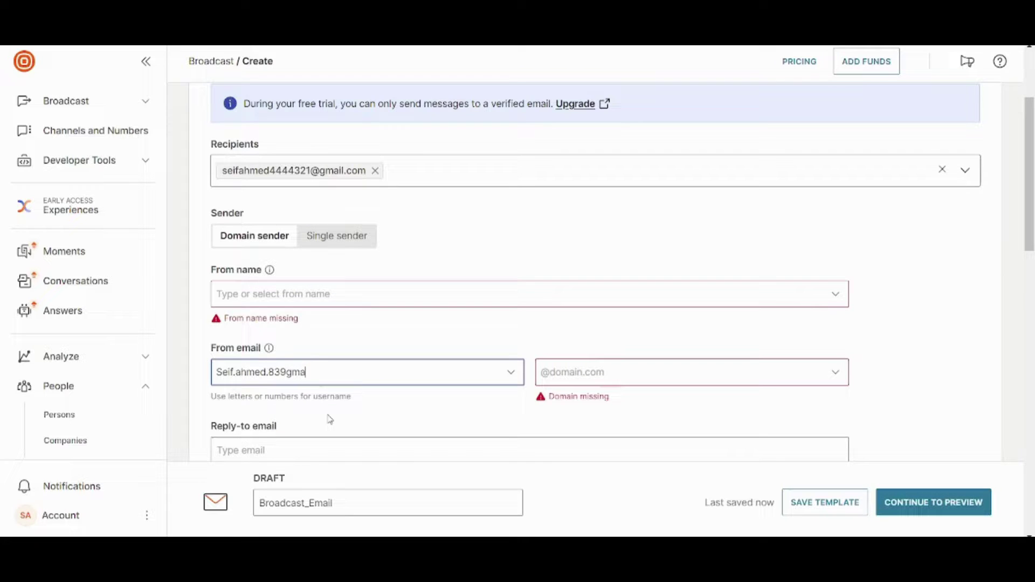
{"action": "key", "text": "ctrl+BackSpace"}
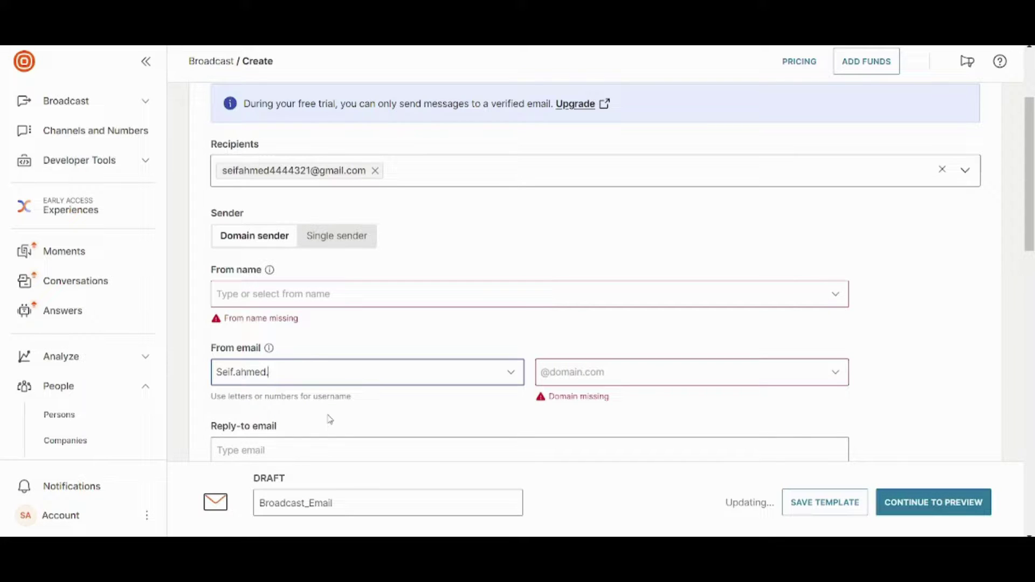
{"action": "key", "text": "ctrl+BackSpace"}
{"action": "key", "text": "ctrl+BackSpace"}
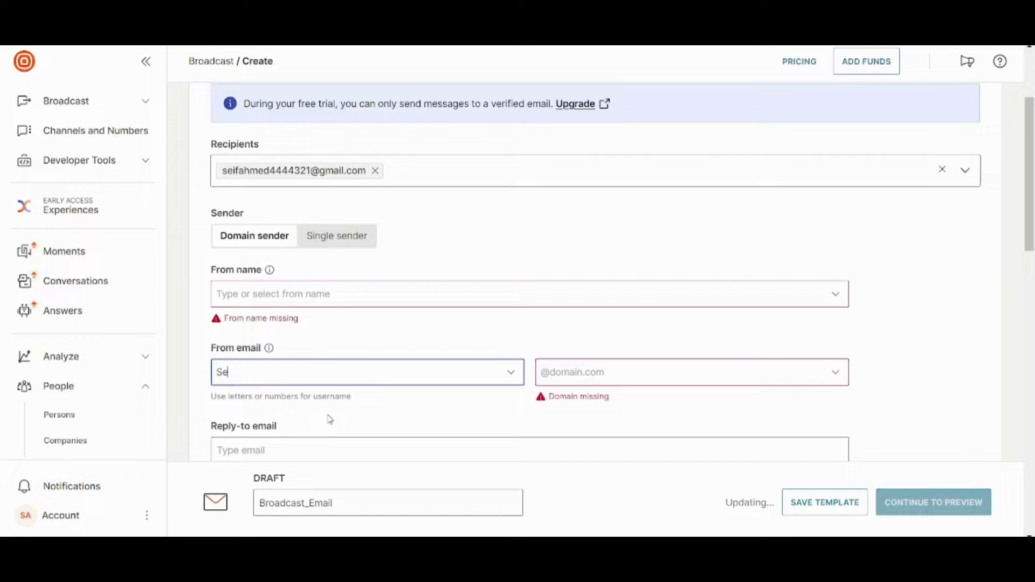
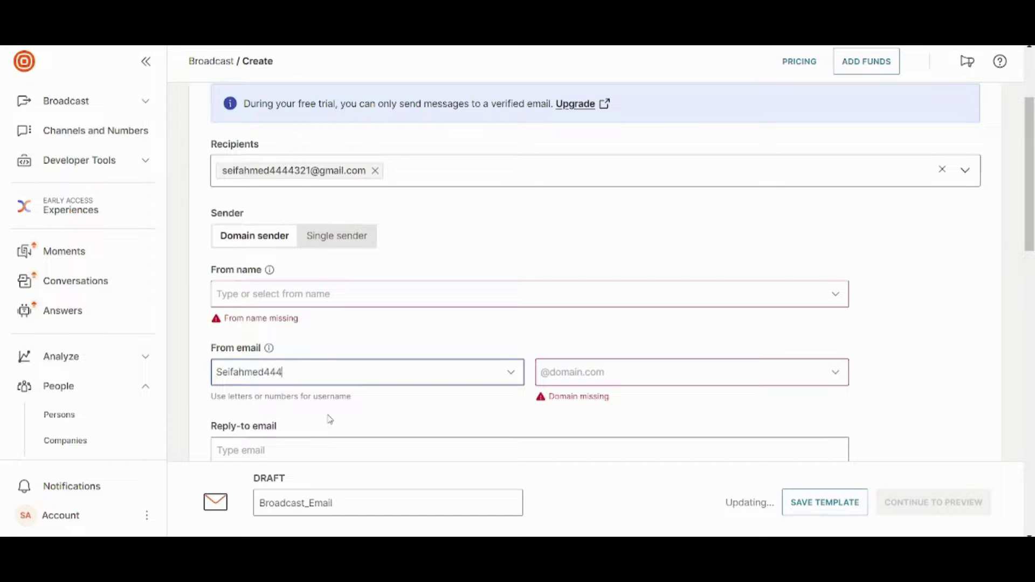
{"action": "left_click", "coordinate": [636, 366]}
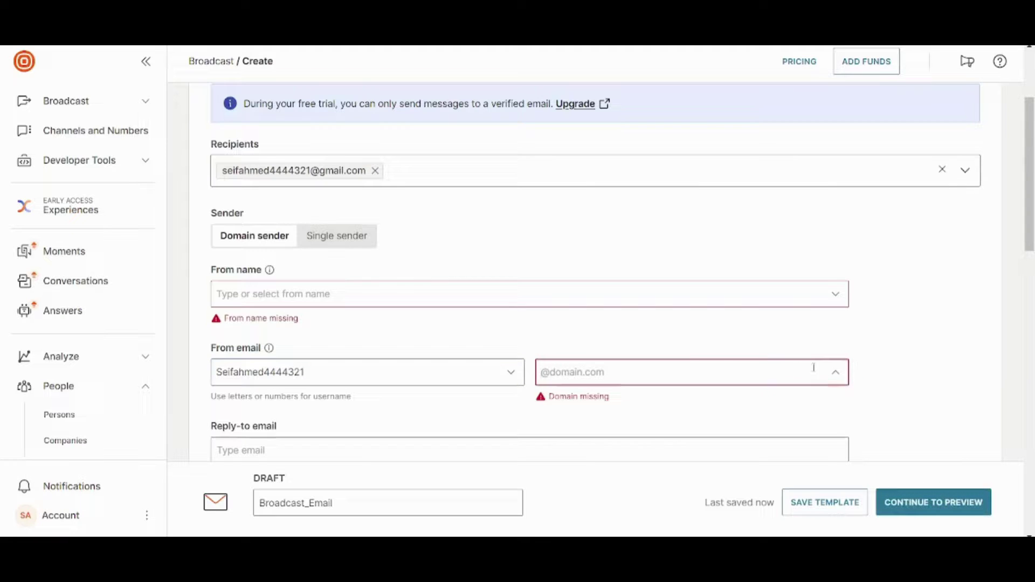
{"action": "type", "text": "@gmail.com"}
Set the email subject to 'YouTube Channel' and continue to the preview.
{"action": "left_click_drag", "start_coordinate": [1029, 216], "coordinate": [1030, 361]}
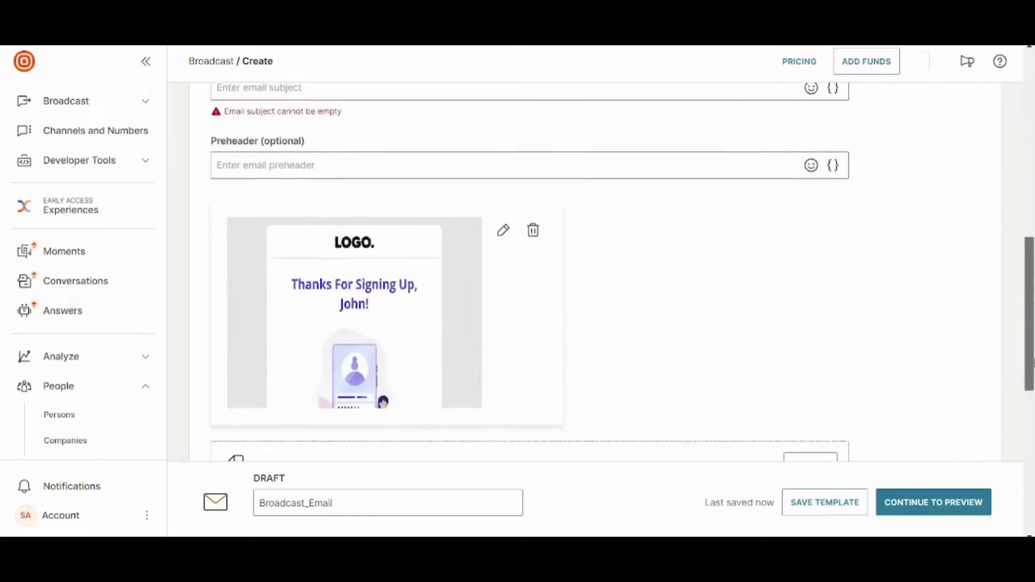
{"action": "scroll", "coordinate": [1030, 345], "scroll_direction": "up", "scroll_amount": 2}
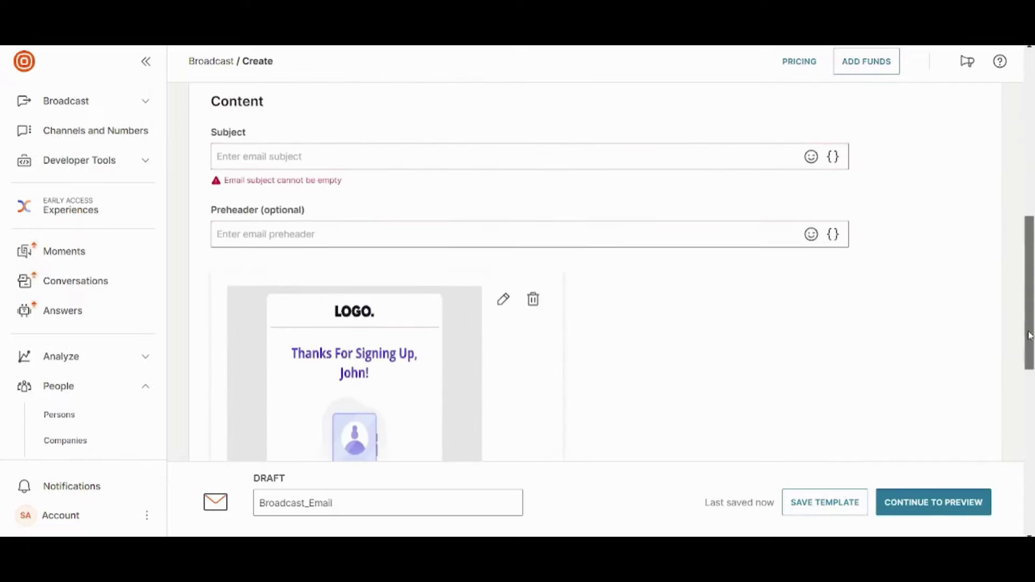
{"action": "left_click", "coordinate": [340, 167]}
{"action": "type", "text": "YouTube"}
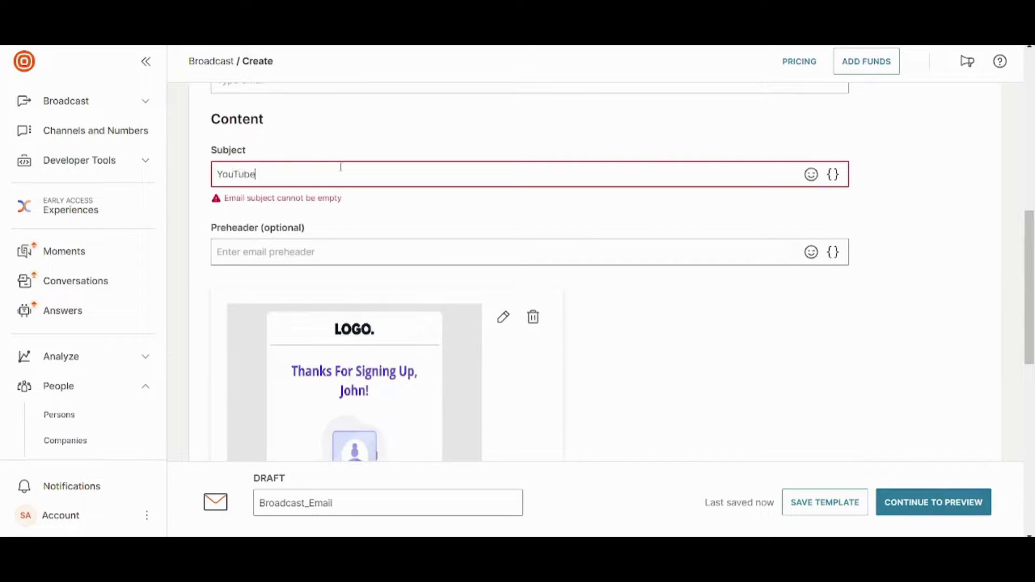
{"action": "type", "text": " Channel"}
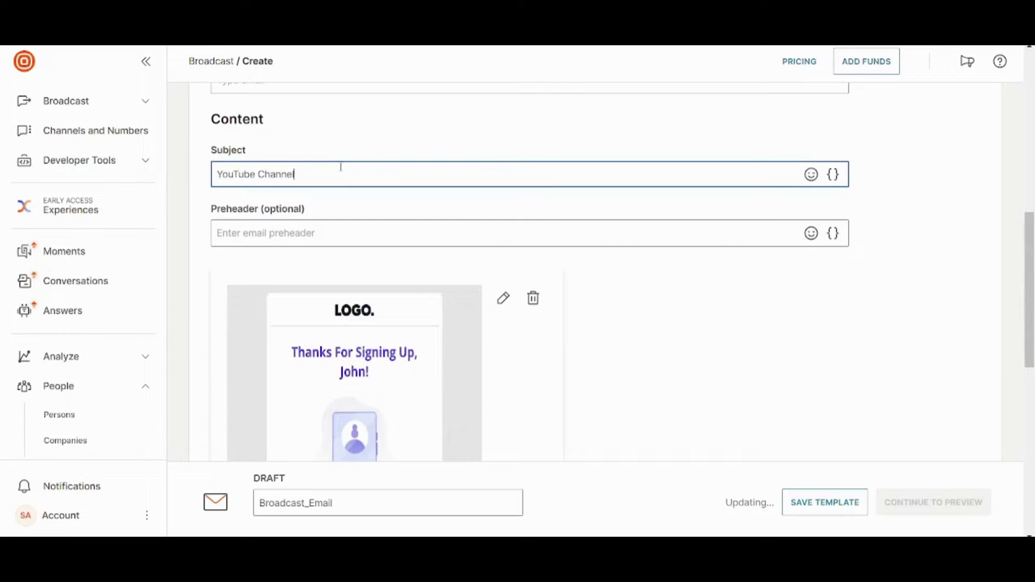
{"action": "left_click_drag", "start_coordinate": [1028, 273], "coordinate": [1026, 437]}
{"action": "left_click", "coordinate": [917, 507]}
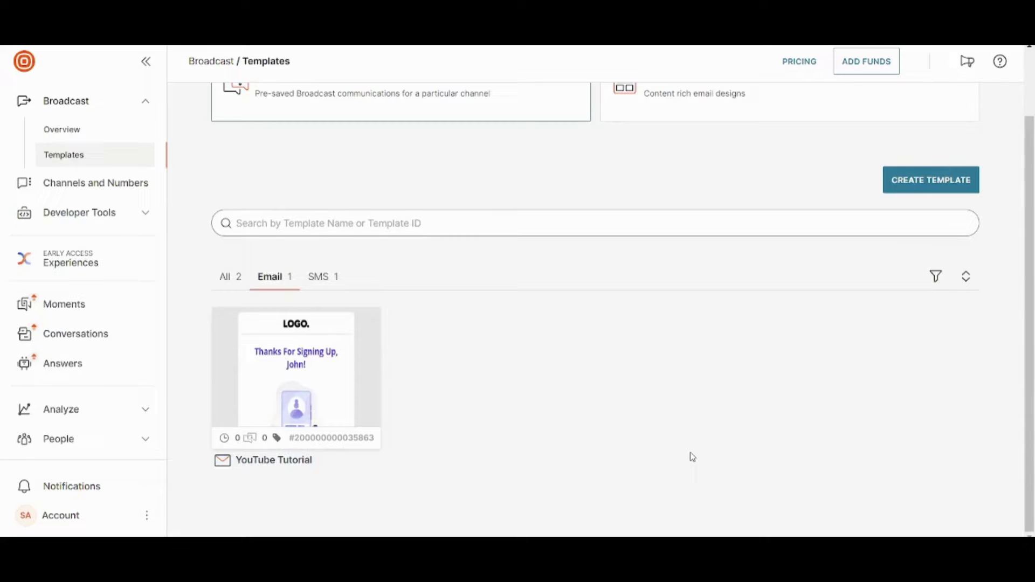
Scroll the Broadcast Templates list showing the YouTube Tutorial email template.
{"action": "scroll", "coordinate": [693, 457], "scroll_direction": "up", "scroll_amount": 2}
{"action": "scroll", "coordinate": [692, 457], "scroll_direction": "down", "scroll_amount": 2}
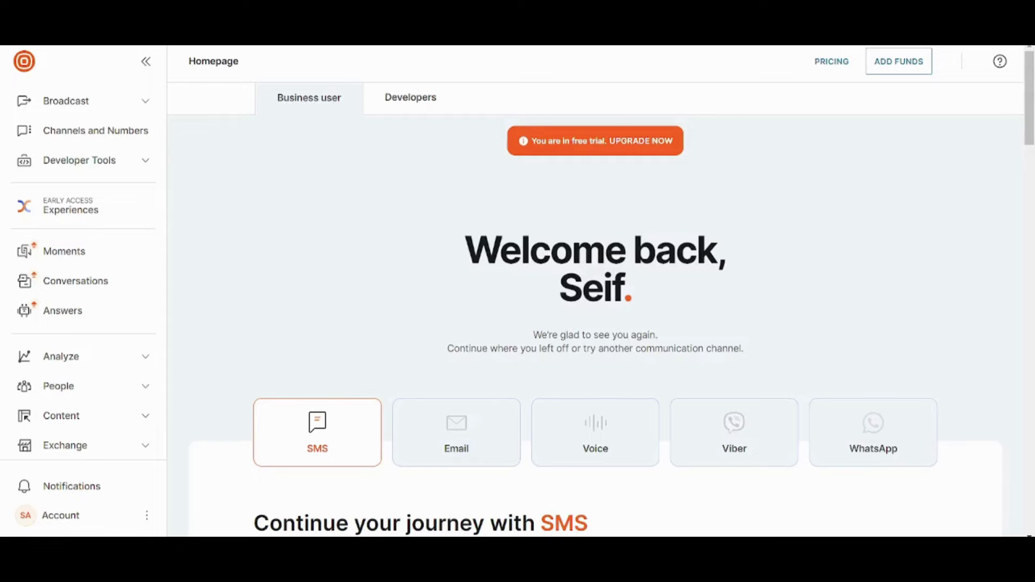
Scroll down through the homepage's SMS journey section and back to the top.
{"action": "scroll", "coordinate": [981, 317], "scroll_direction": "down", "scroll_amount": 1}
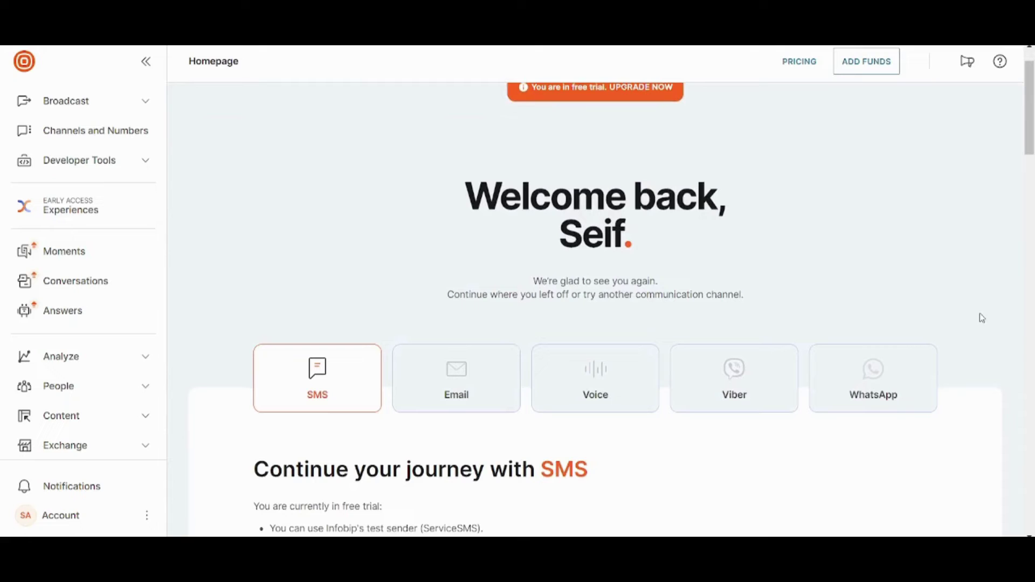
{"action": "scroll", "coordinate": [905, 359], "scroll_direction": "down", "scroll_amount": 3}
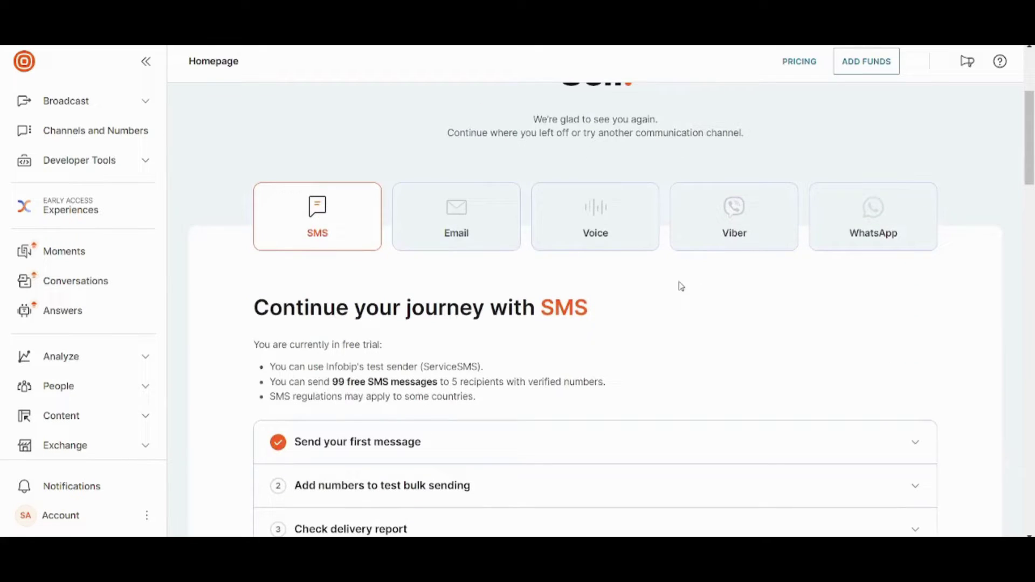
{"action": "scroll", "coordinate": [545, 240], "scroll_direction": "up", "scroll_amount": 3}
{"action": "scroll", "coordinate": [548, 242], "scroll_direction": "up", "scroll_amount": 1}
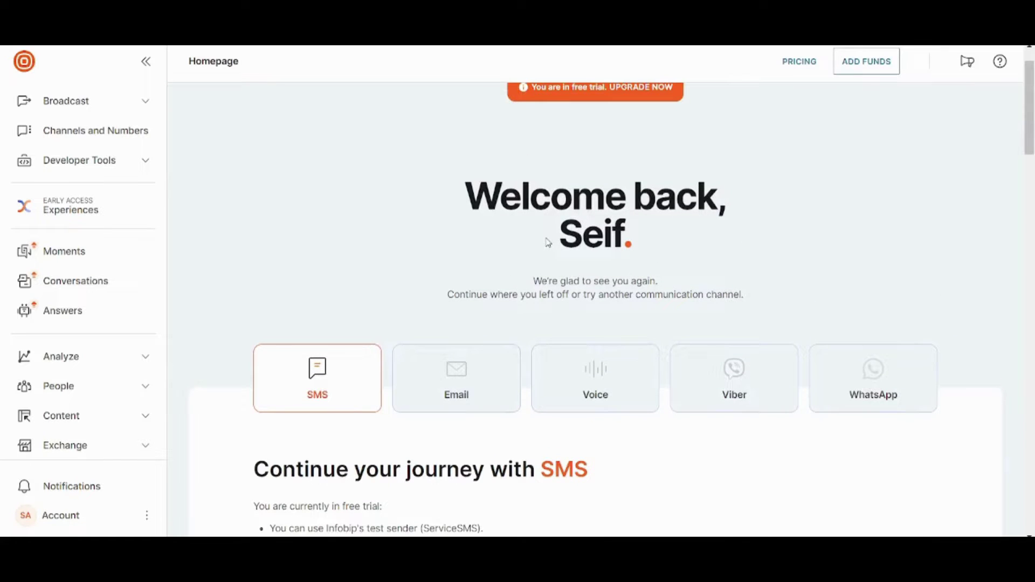
{"action": "scroll", "coordinate": [548, 242], "scroll_direction": "up", "scroll_amount": 2}
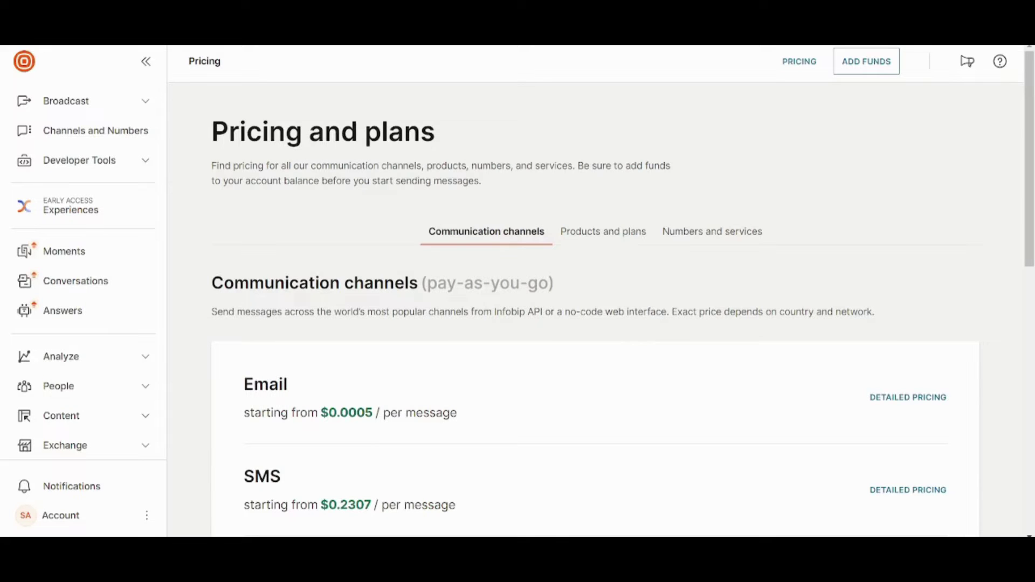
Highlight the Email ($0.0005) and SMS ($0.2307) starting prices per message.
{"action": "scroll", "coordinate": [1014, 338], "scroll_direction": "down", "scroll_amount": 3}
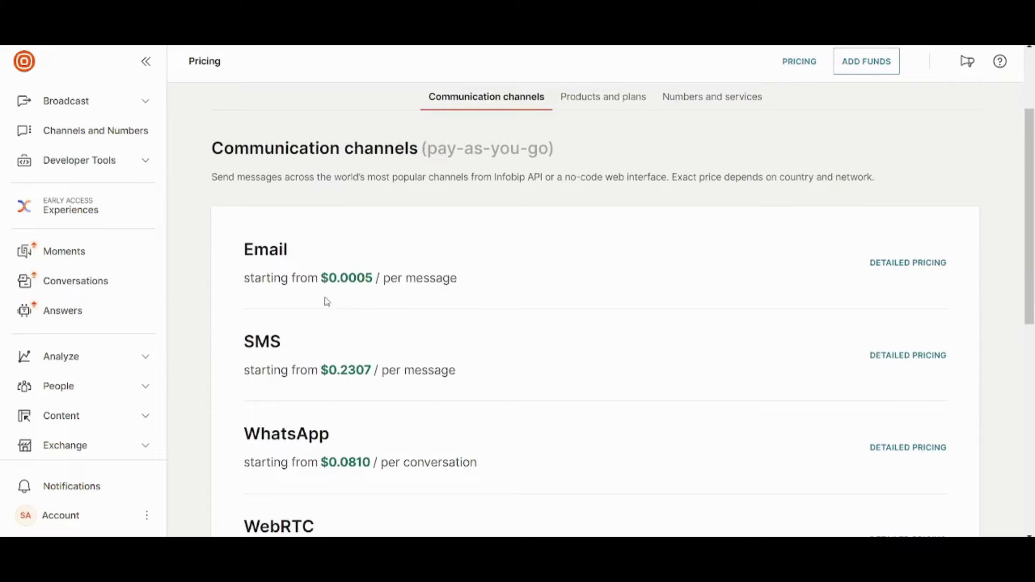
{"action": "scroll", "coordinate": [286, 254], "scroll_direction": "up", "scroll_amount": 1}
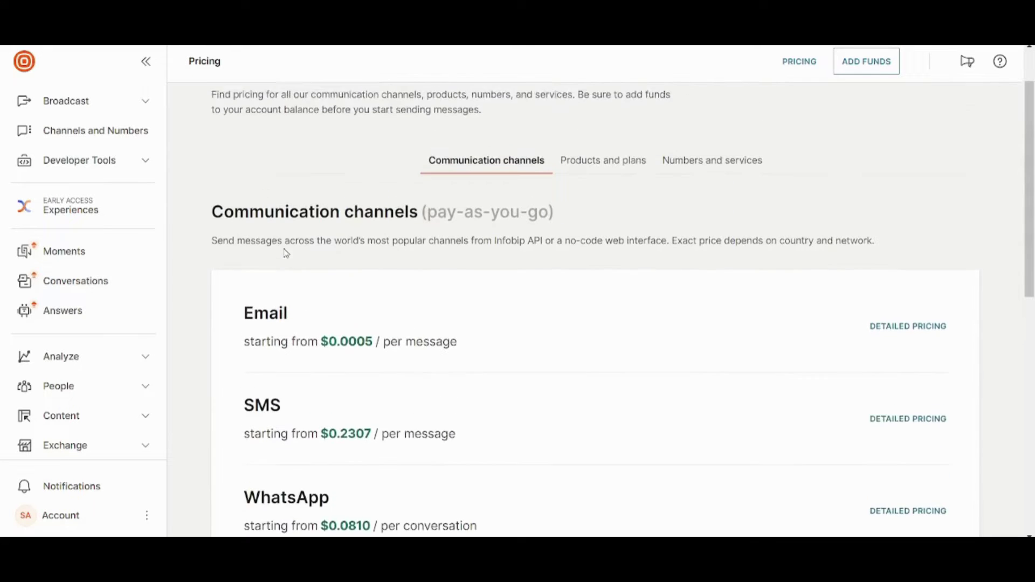
{"action": "scroll", "coordinate": [286, 253], "scroll_direction": "down", "scroll_amount": 3}
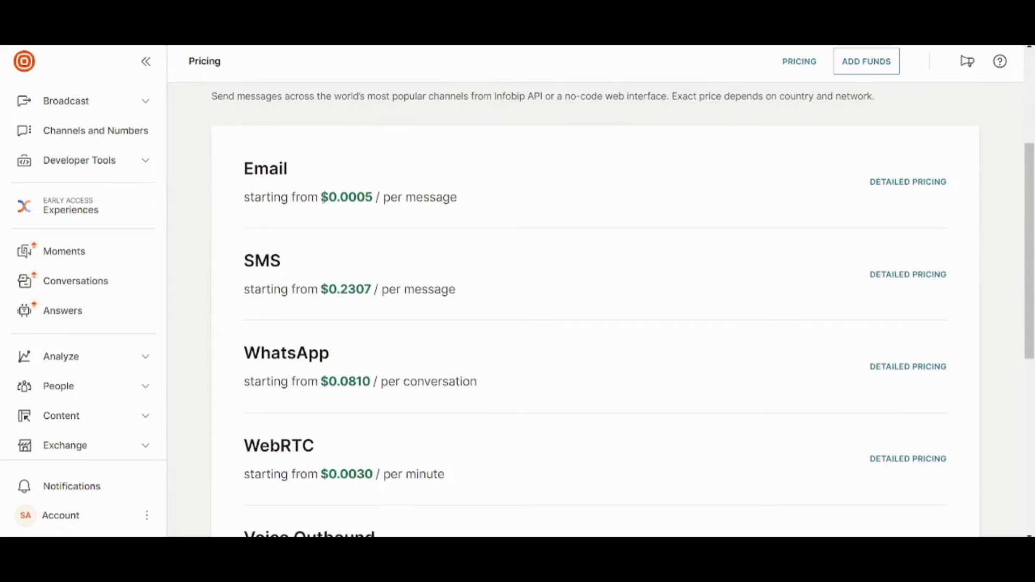
{"action": "left_click_drag", "start_coordinate": [321, 197], "coordinate": [382, 197]}
{"action": "scroll", "coordinate": [498, 219], "scroll_direction": "down", "scroll_amount": 1}
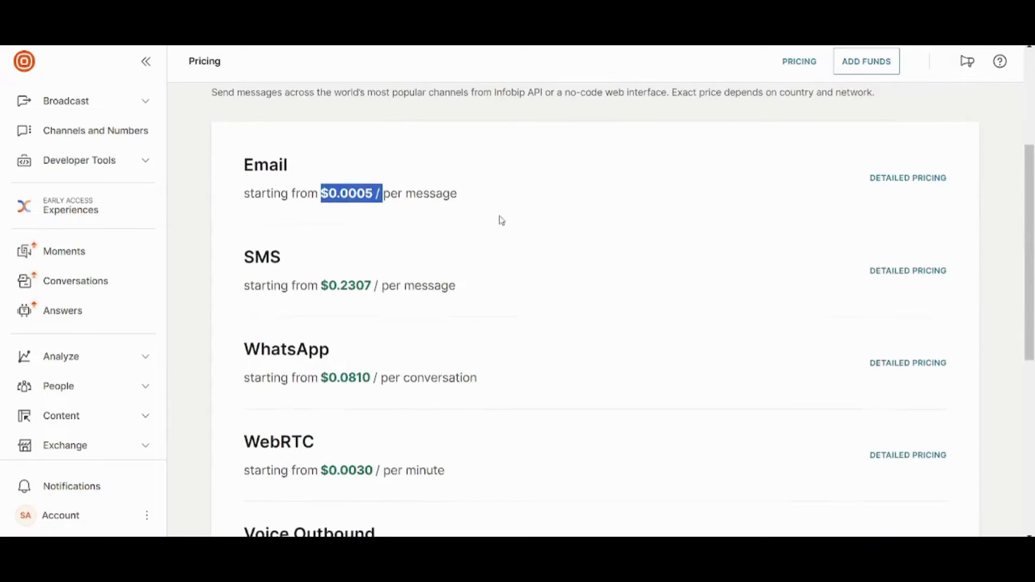
{"action": "scroll", "coordinate": [500, 220], "scroll_direction": "down", "scroll_amount": 2}
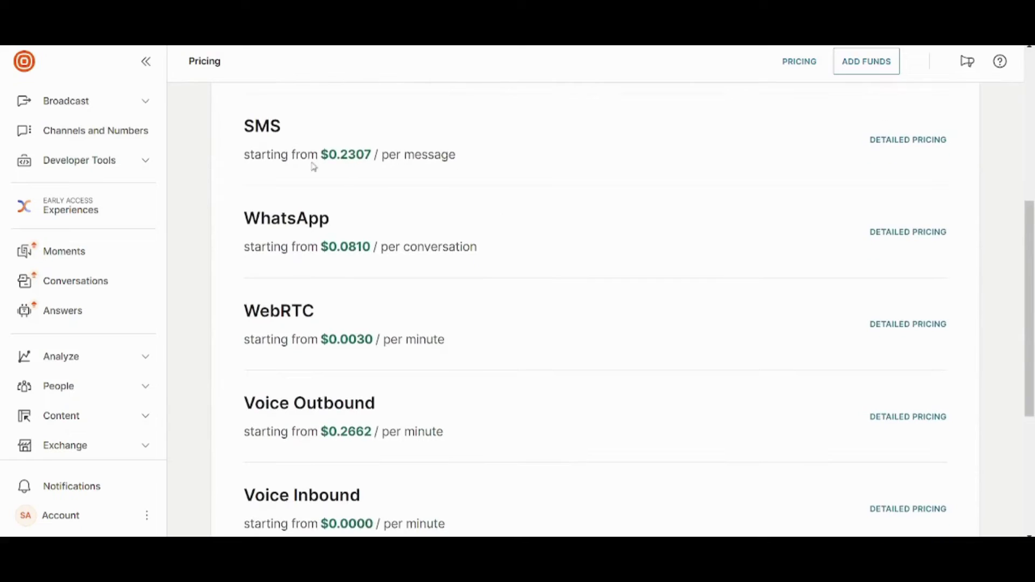
{"action": "left_click_drag", "start_coordinate": [324, 166], "coordinate": [342, 166]}
Scroll through the remaining channel prices and highlight the Voice Inbound entry.
{"action": "scroll", "coordinate": [319, 328], "scroll_direction": "down", "scroll_amount": 2}
{"action": "scroll", "coordinate": [319, 327], "scroll_direction": "up", "scroll_amount": 3}
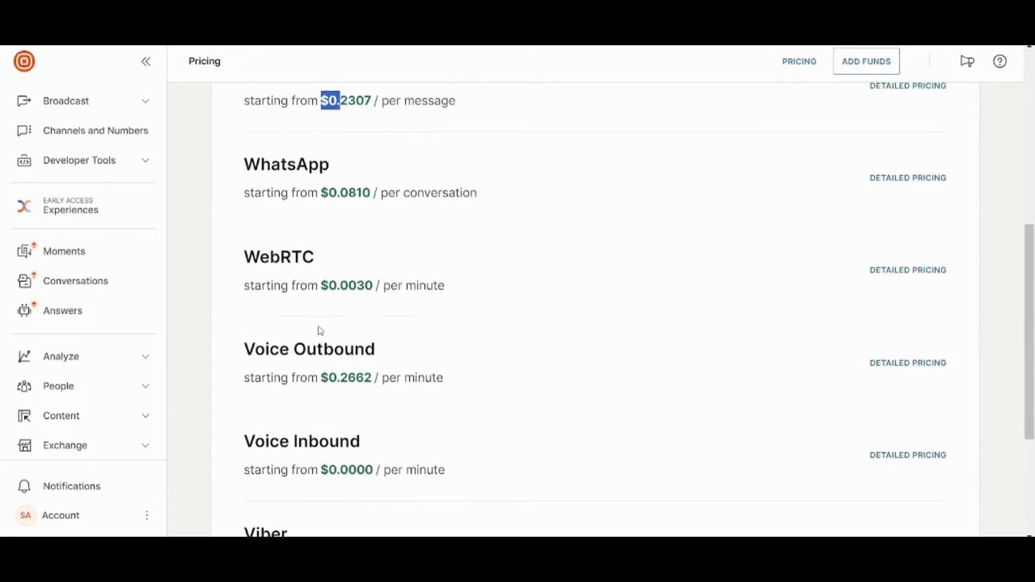
{"action": "scroll", "coordinate": [321, 330], "scroll_direction": "down", "scroll_amount": 3}
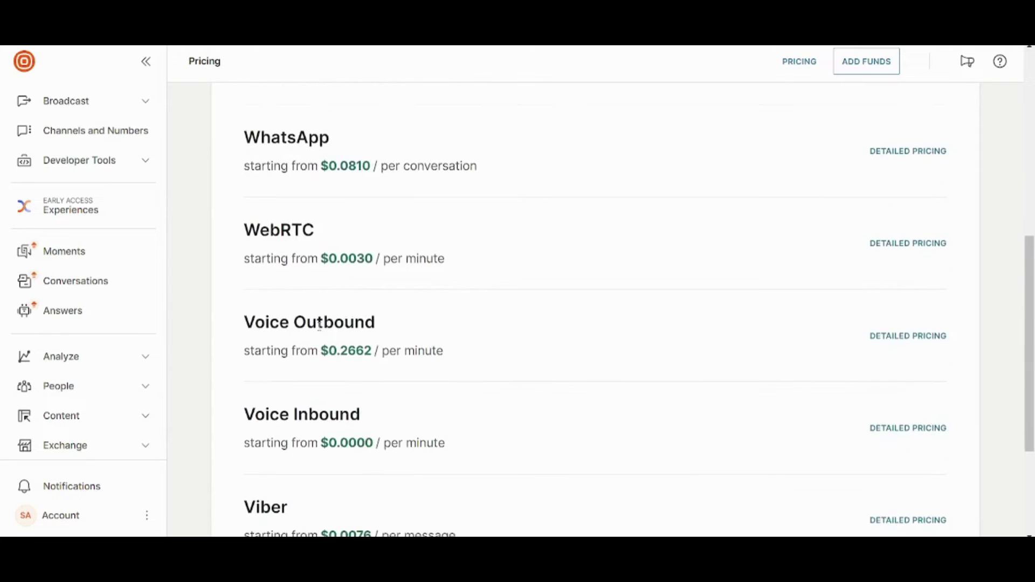
{"action": "scroll", "coordinate": [320, 330], "scroll_direction": "up", "scroll_amount": 1}
{"action": "scroll", "coordinate": [320, 331], "scroll_direction": "down", "scroll_amount": 1}
{"action": "scroll", "coordinate": [319, 331], "scroll_direction": "down", "scroll_amount": 3}
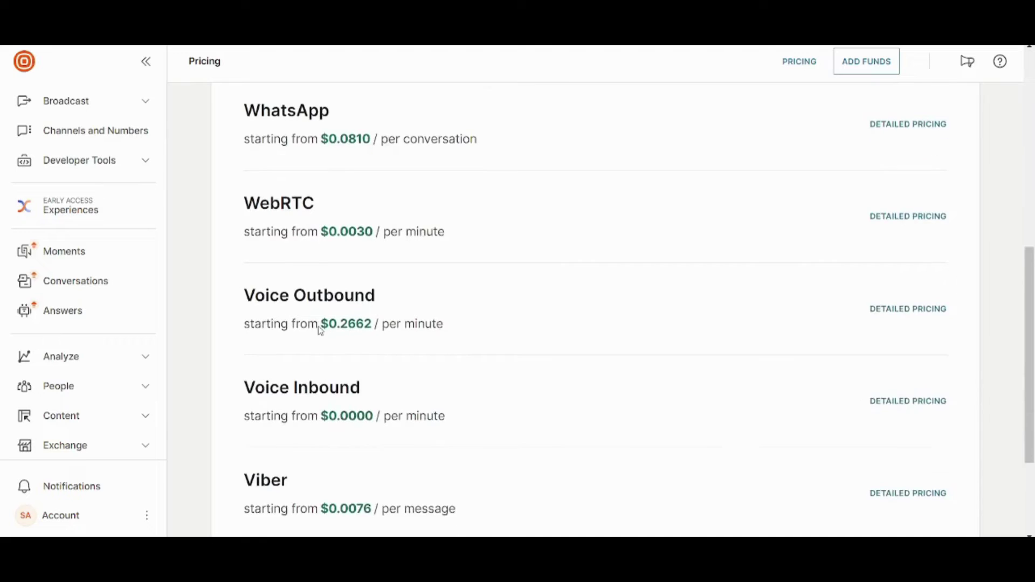
{"action": "scroll", "coordinate": [319, 331], "scroll_direction": "down", "scroll_amount": 2}
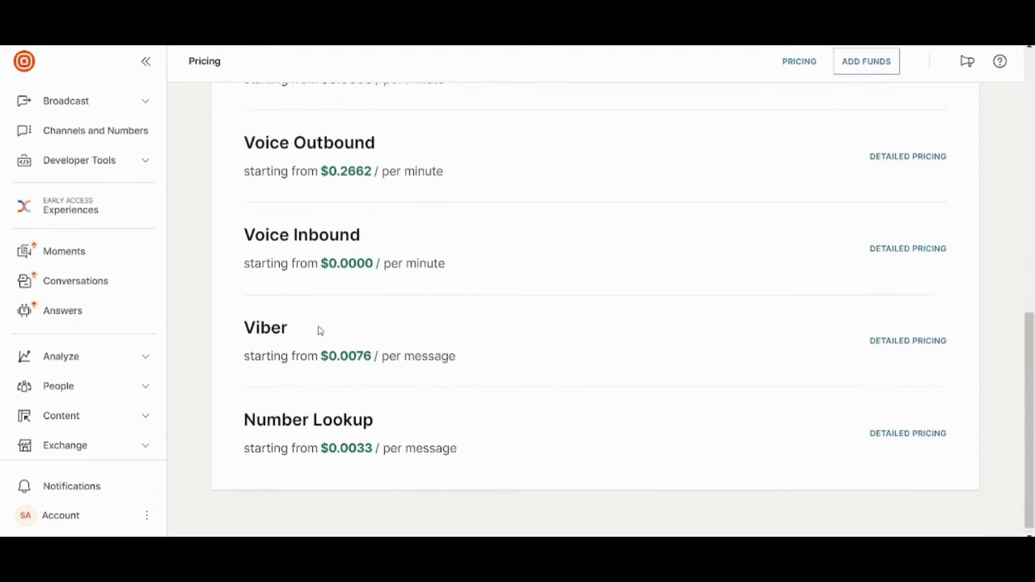
{"action": "scroll", "coordinate": [318, 331], "scroll_direction": "up", "scroll_amount": 2}
{"action": "scroll", "coordinate": [445, 250], "scroll_direction": "down", "scroll_amount": 3}
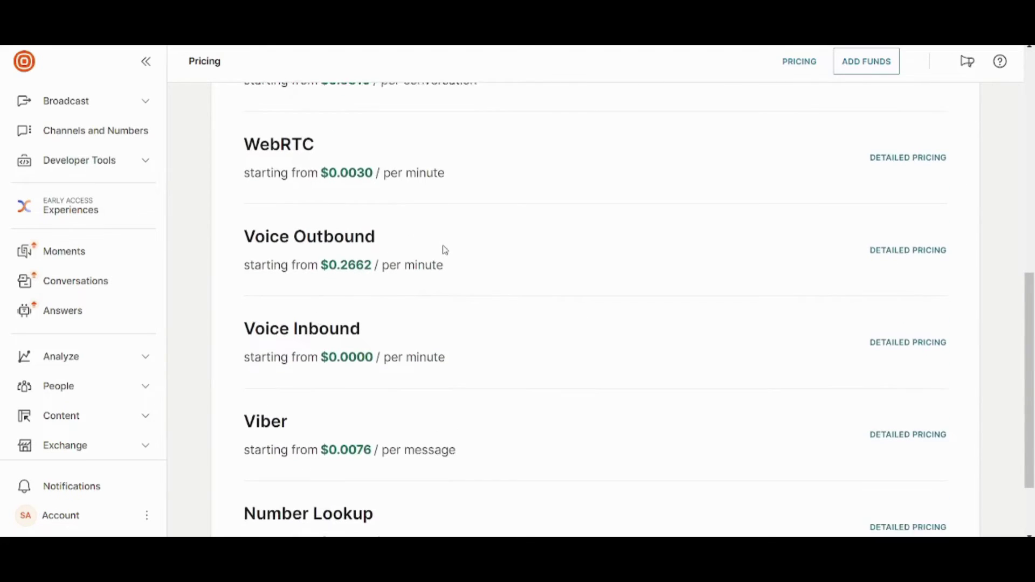
{"action": "scroll", "coordinate": [445, 251], "scroll_direction": "up", "scroll_amount": 2}
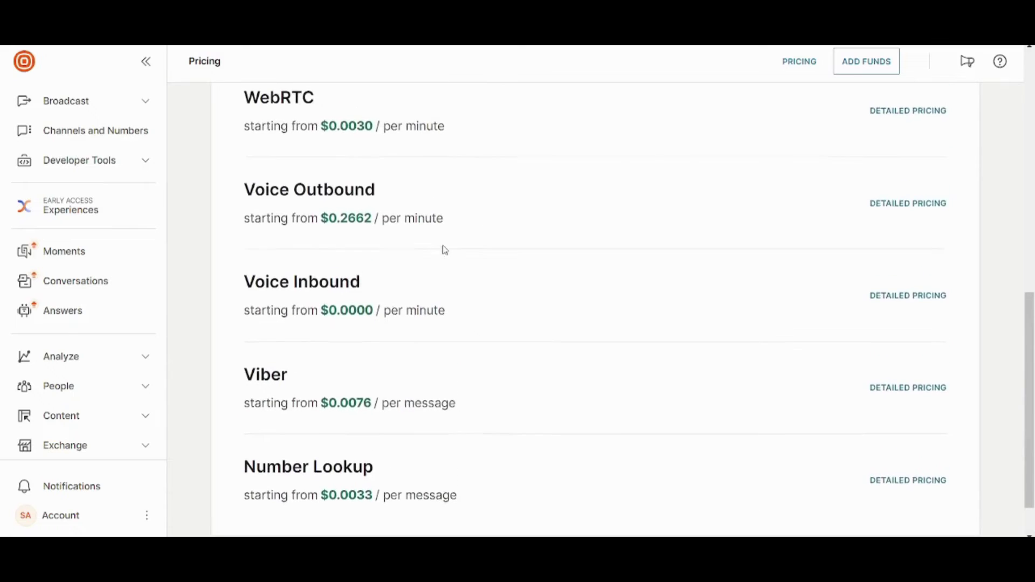
{"action": "scroll", "coordinate": [445, 250], "scroll_direction": "up", "scroll_amount": 2}
{"action": "scroll", "coordinate": [444, 250], "scroll_direction": "up", "scroll_amount": 1}
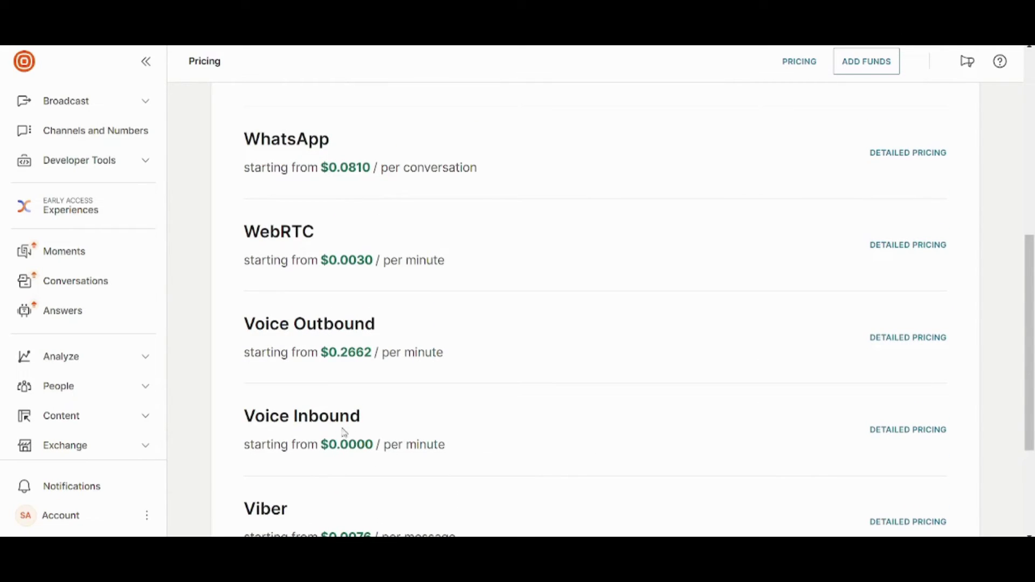
{"action": "left_click_drag", "start_coordinate": [350, 426], "coordinate": [216, 425]}
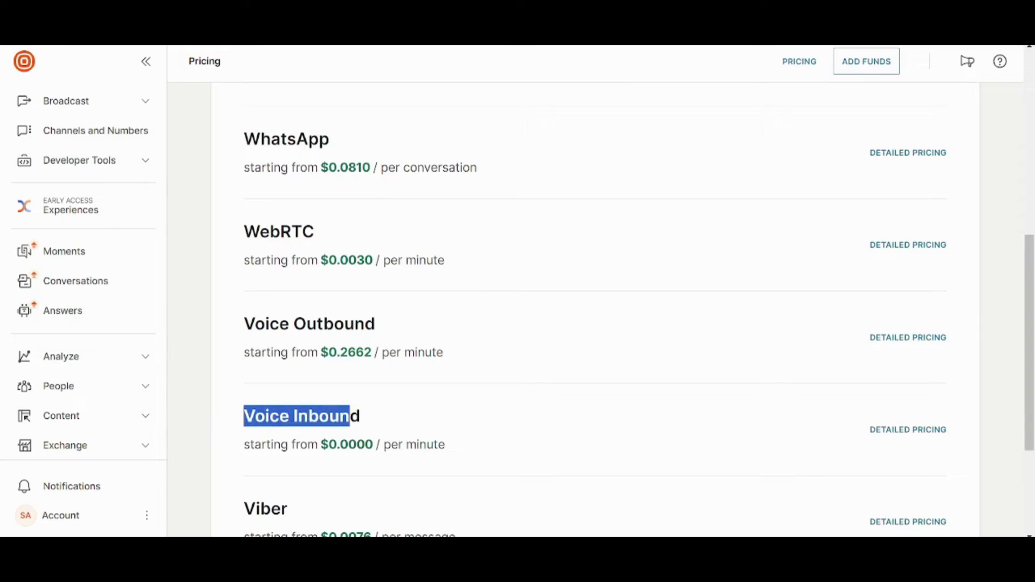